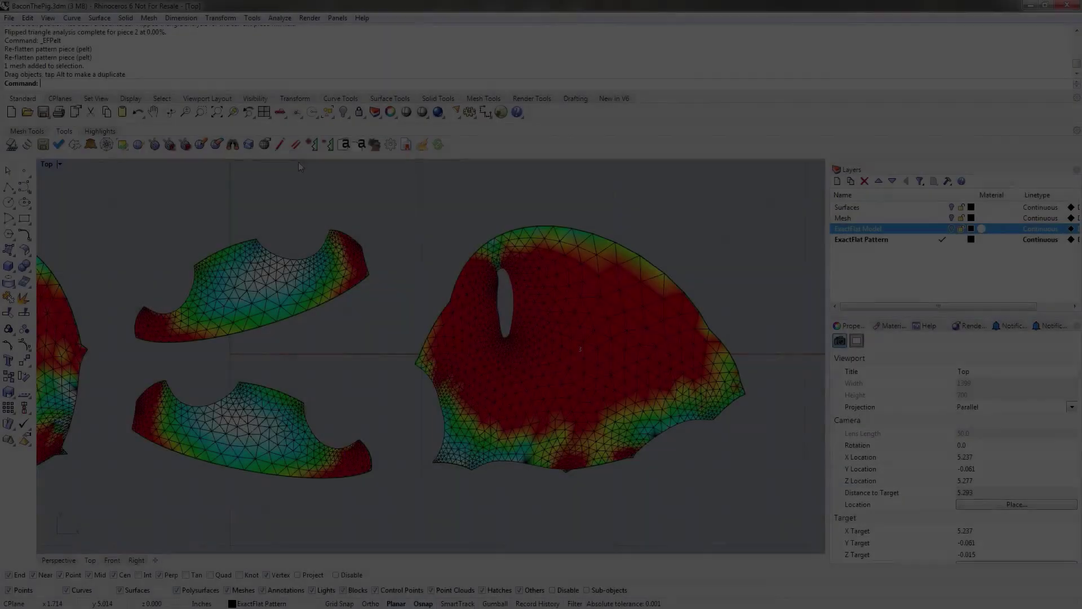
- Start EFEditVertex and bring the left piece's pointed corner into view, then cancel
scroll(278, 172, "up", 2)
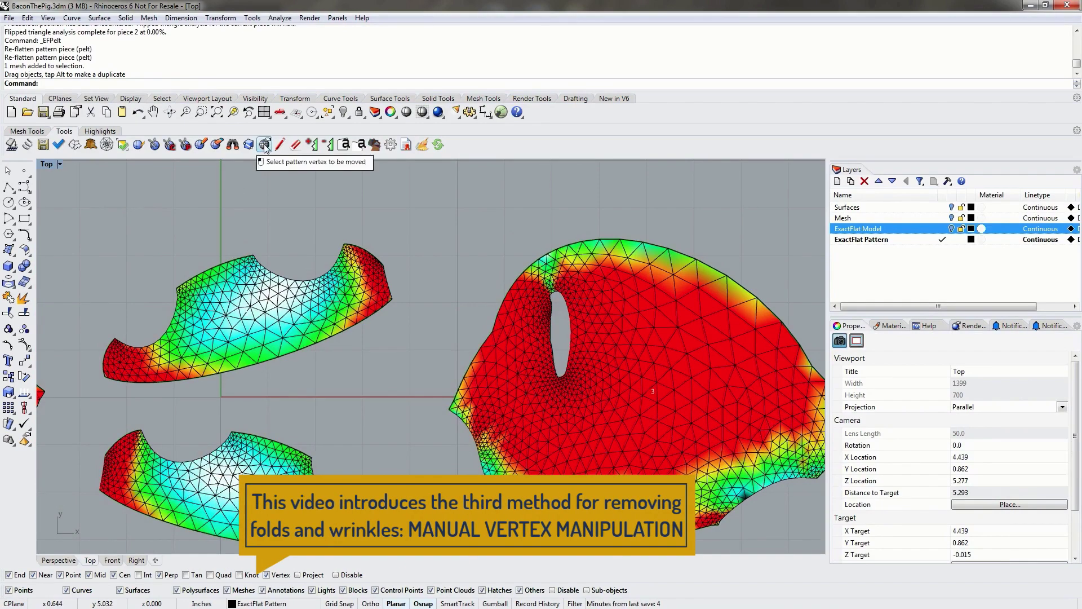
left_click(265, 145)
scroll(398, 290, "up", 2)
scroll(390, 283, "up", 1)
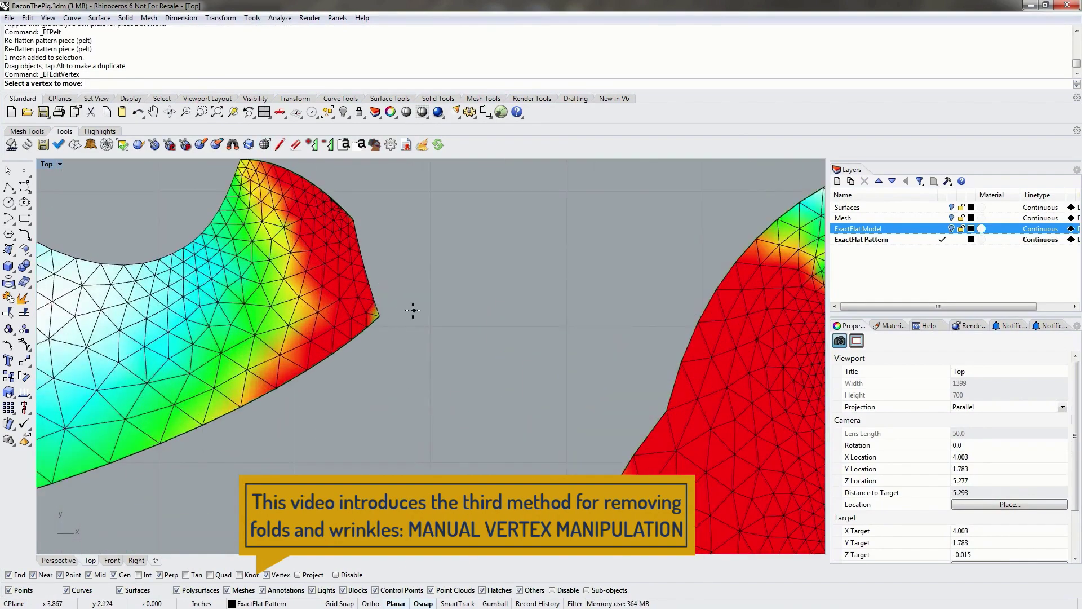
scroll(367, 300, "down", 2)
right_click_drag(191, 247, 306, 292)
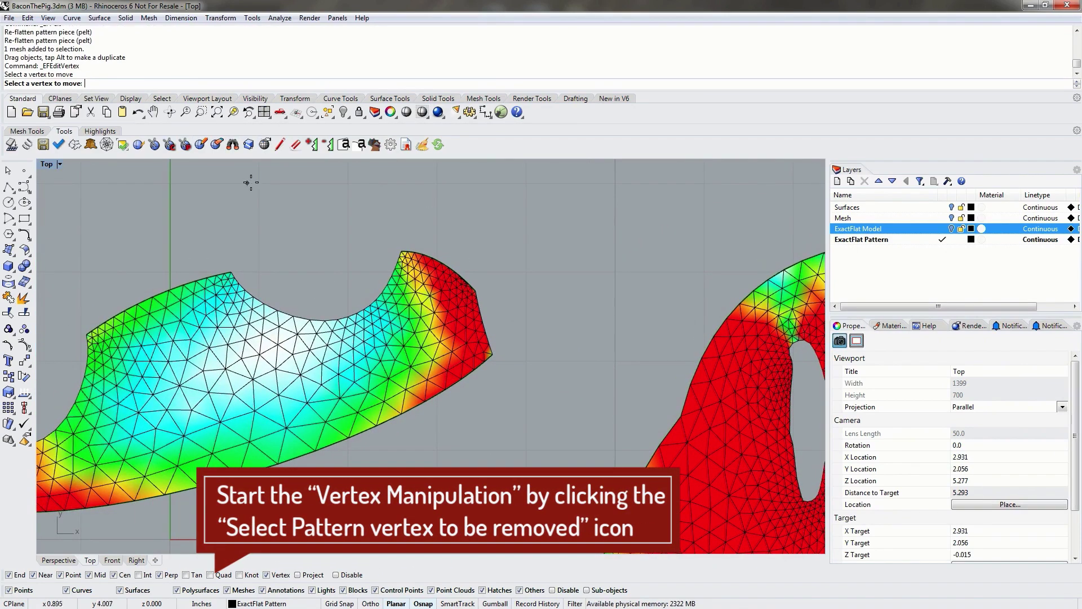
key("Escape")
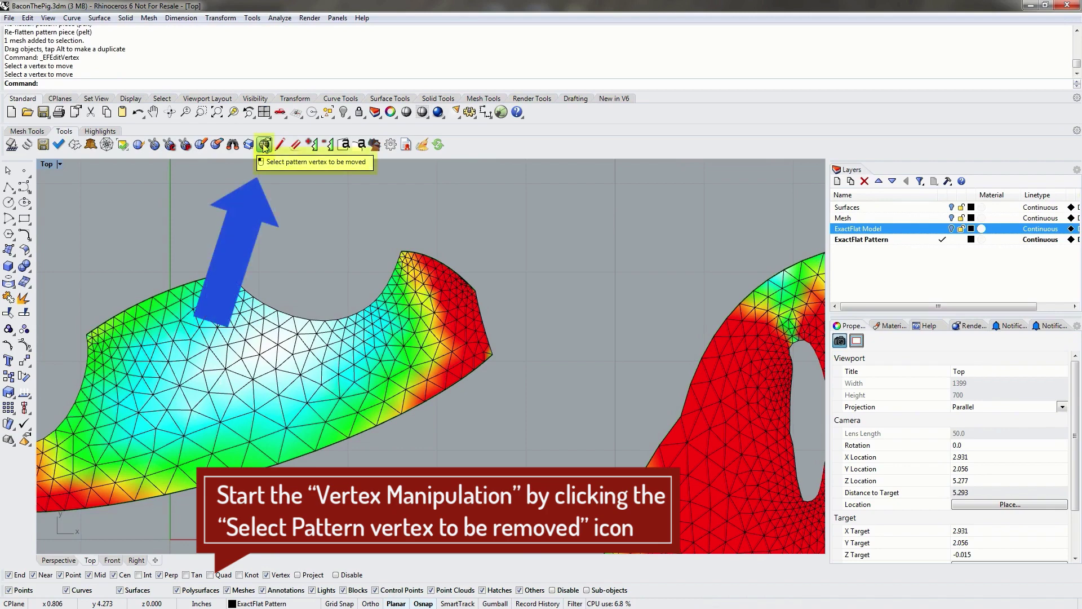
- Move the left piece's corner vertex inward with EFEditVertex to create flipped triangles
left_click(264, 146)
scroll(544, 349, "up", 3)
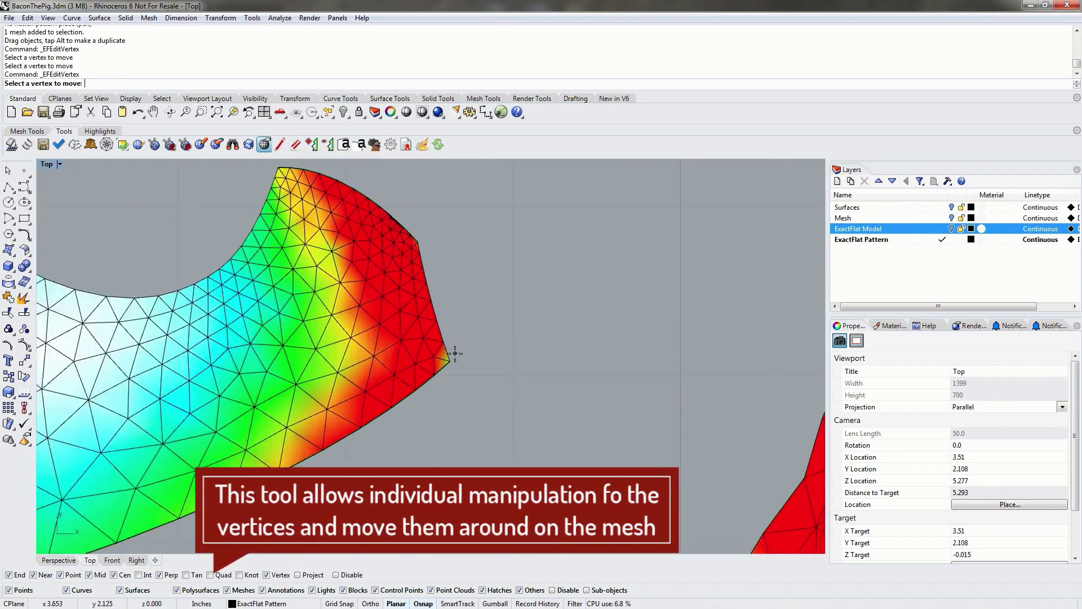
scroll(454, 354, "up", 2)
left_click(446, 362)
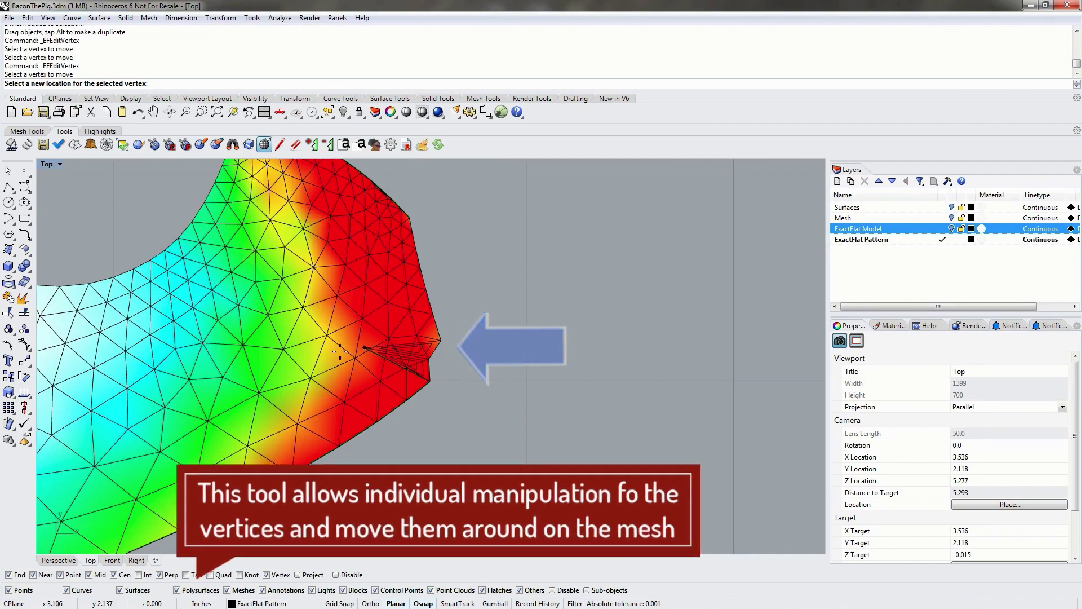
left_click(337, 323)
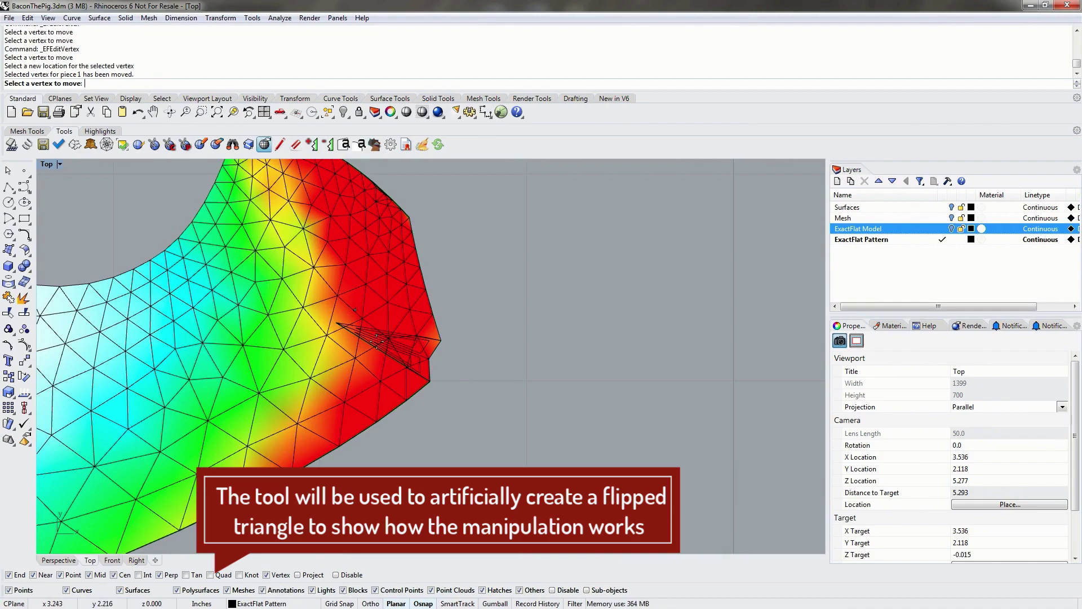
scroll(377, 340, "down", 3)
scroll(361, 310, "up", 3)
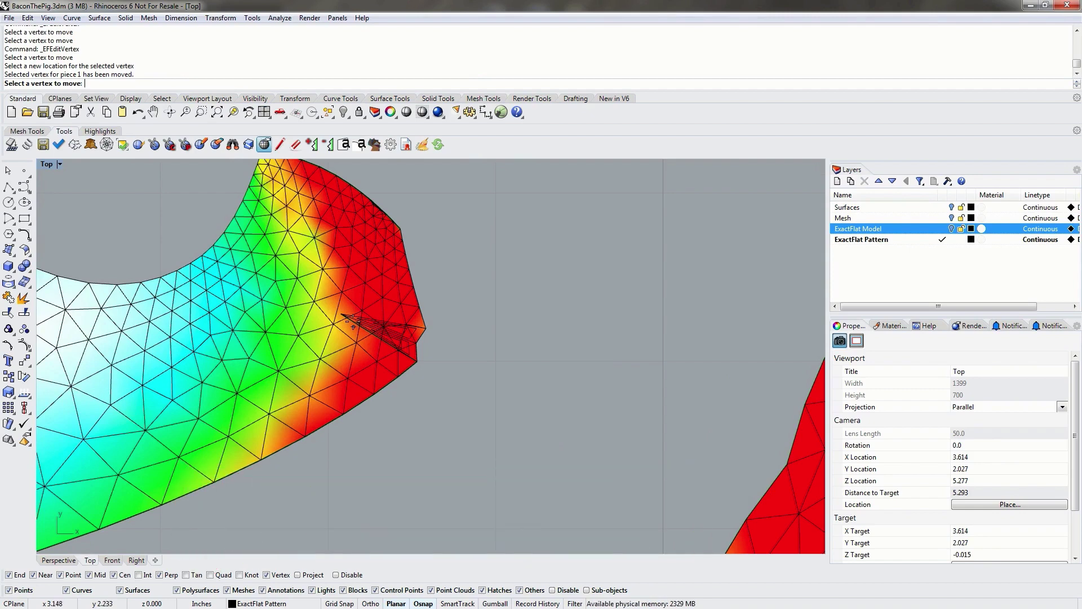
- Reposition two folded vertices and snap the third back onto the piece's corner
scroll(375, 326, "up", 5)
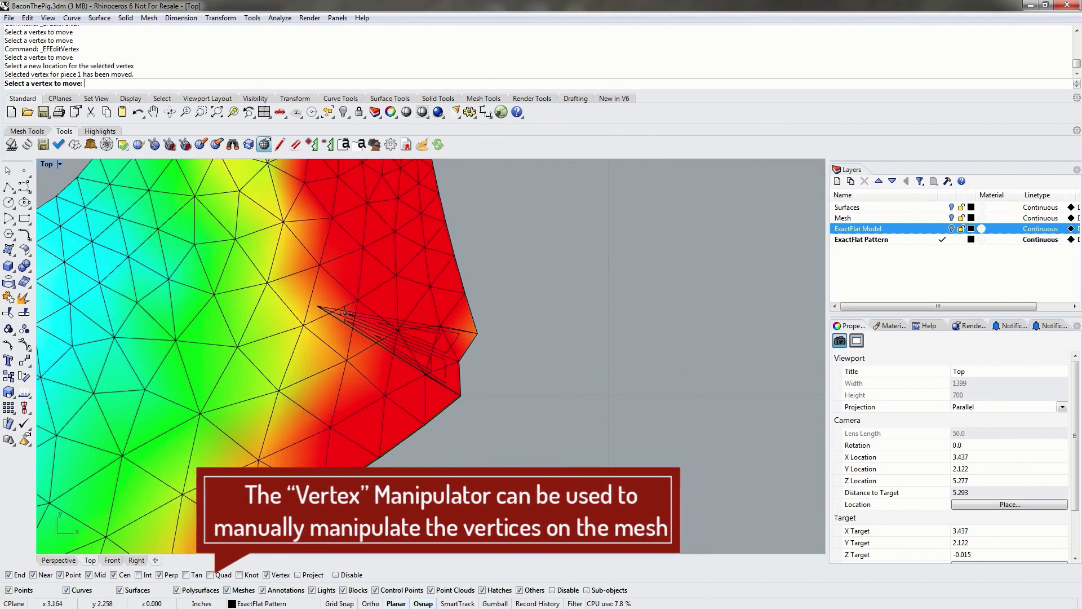
left_click(342, 314)
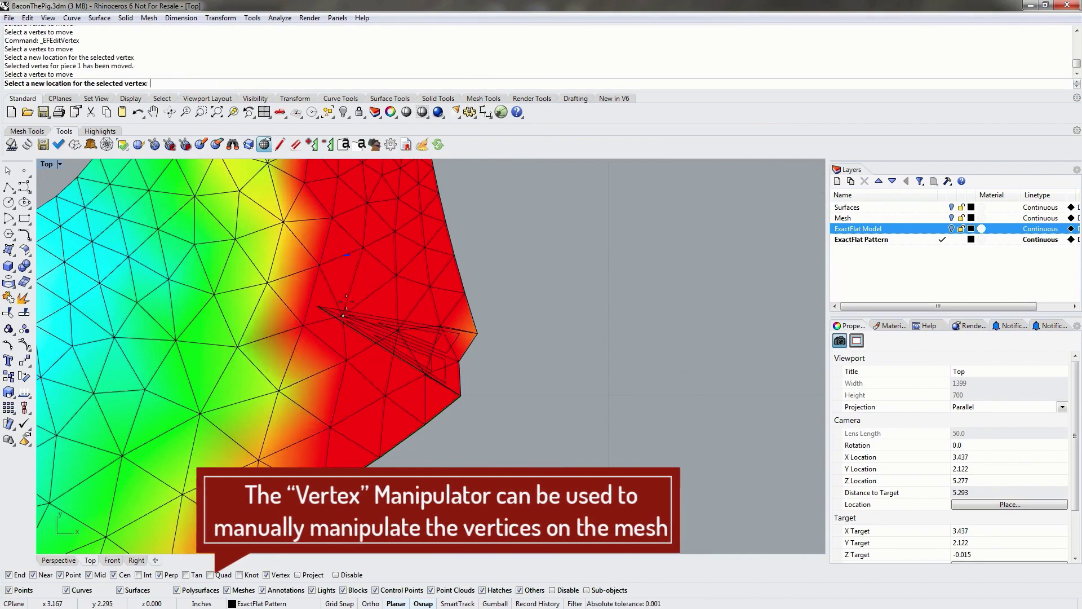
left_click(343, 302)
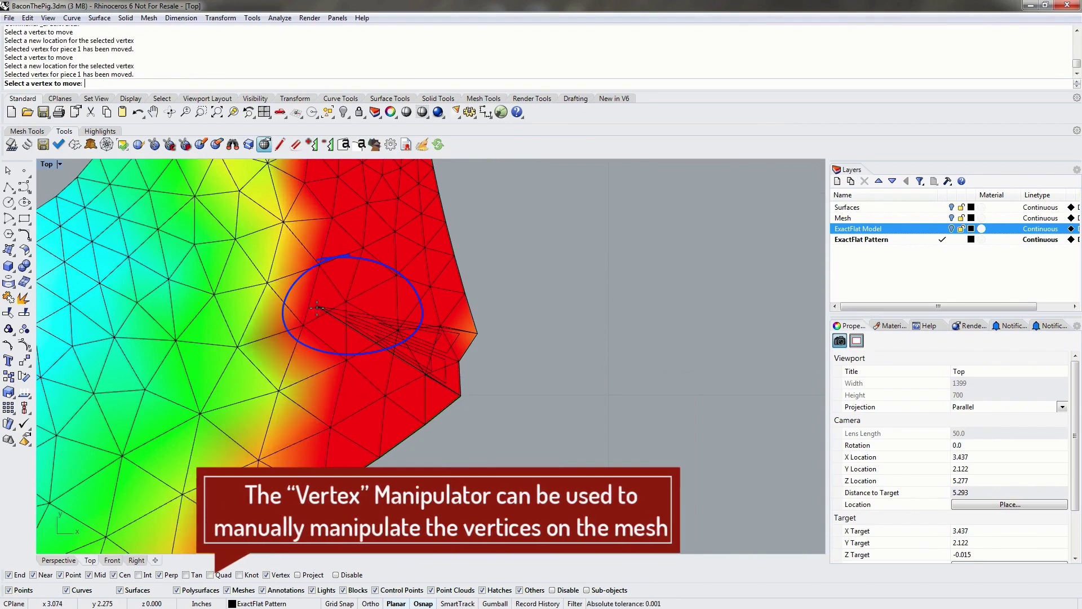
left_click(322, 308)
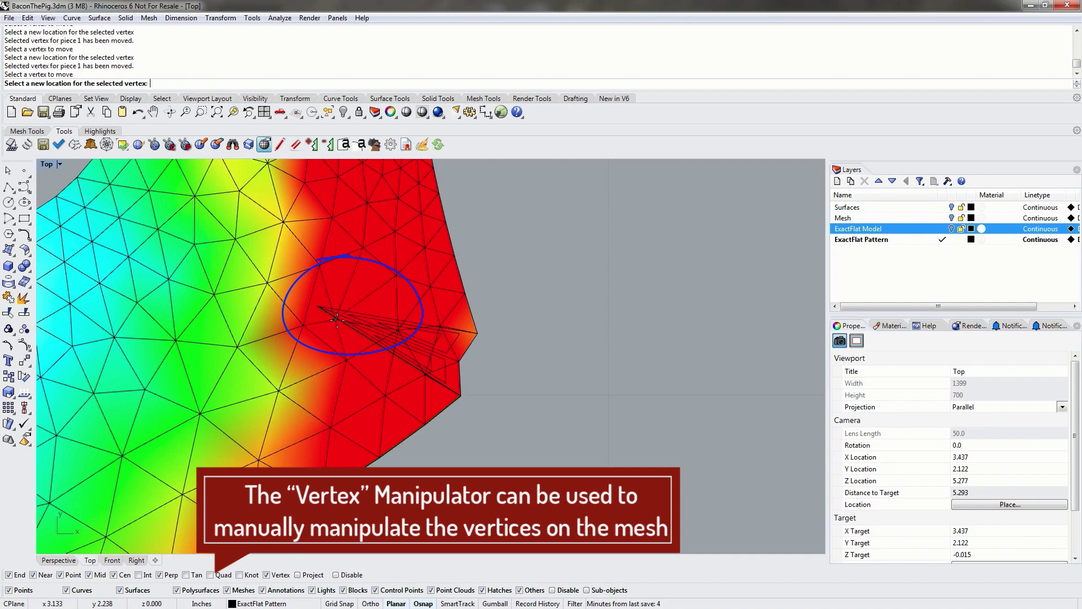
left_click(348, 280)
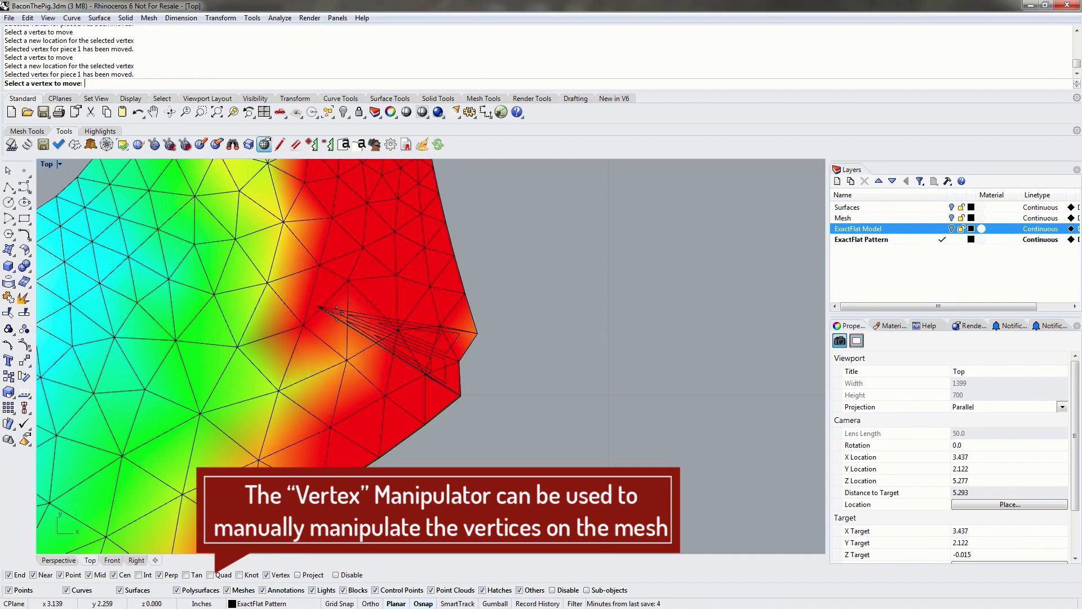
left_click(341, 322)
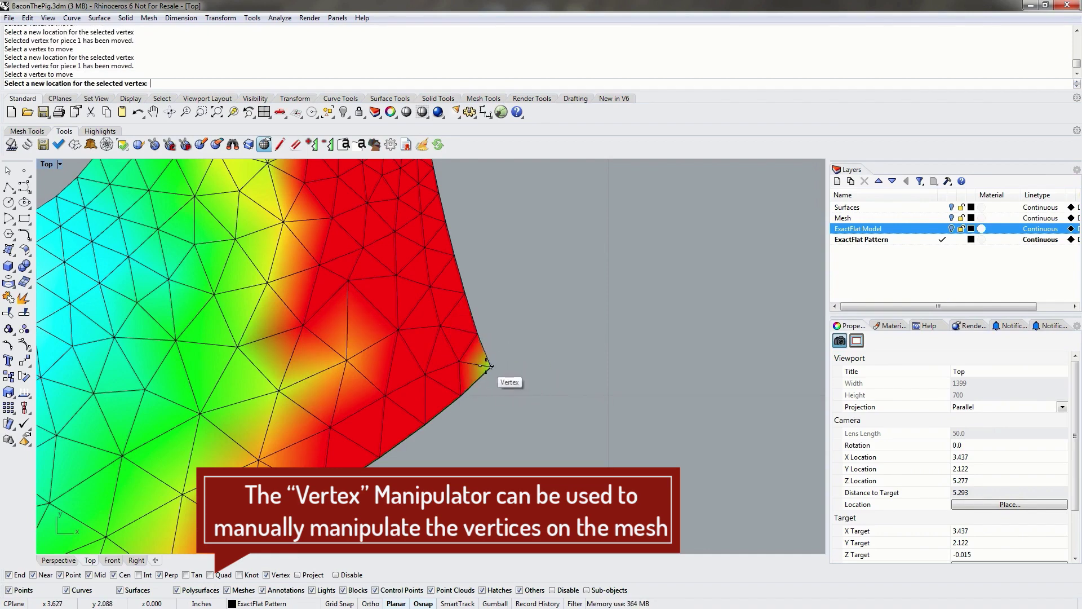
left_click(491, 366)
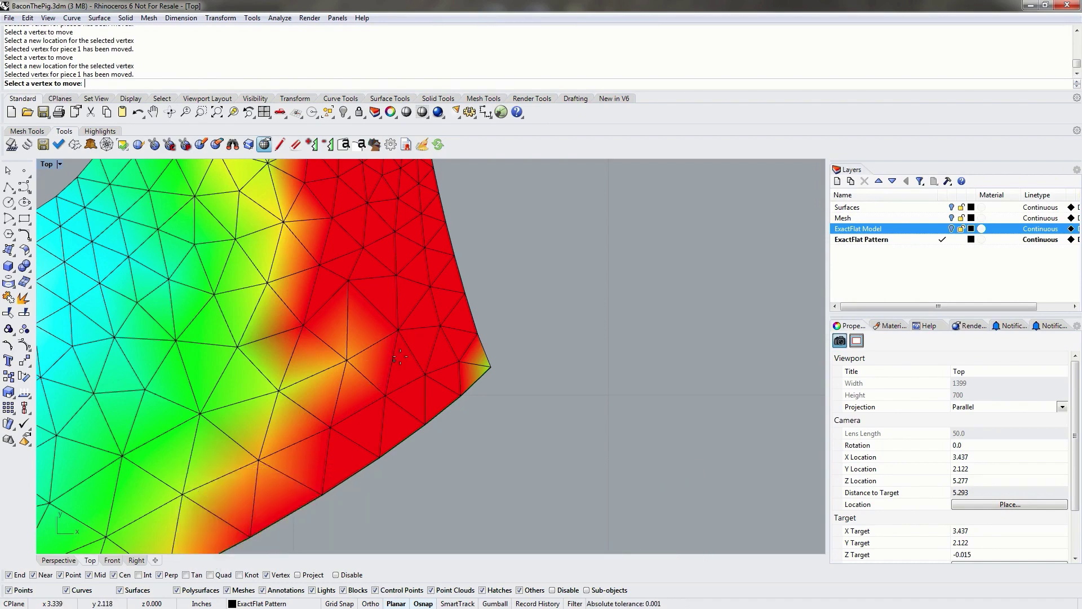
scroll(400, 356, "down", 2)
scroll(368, 358, "down", 1)
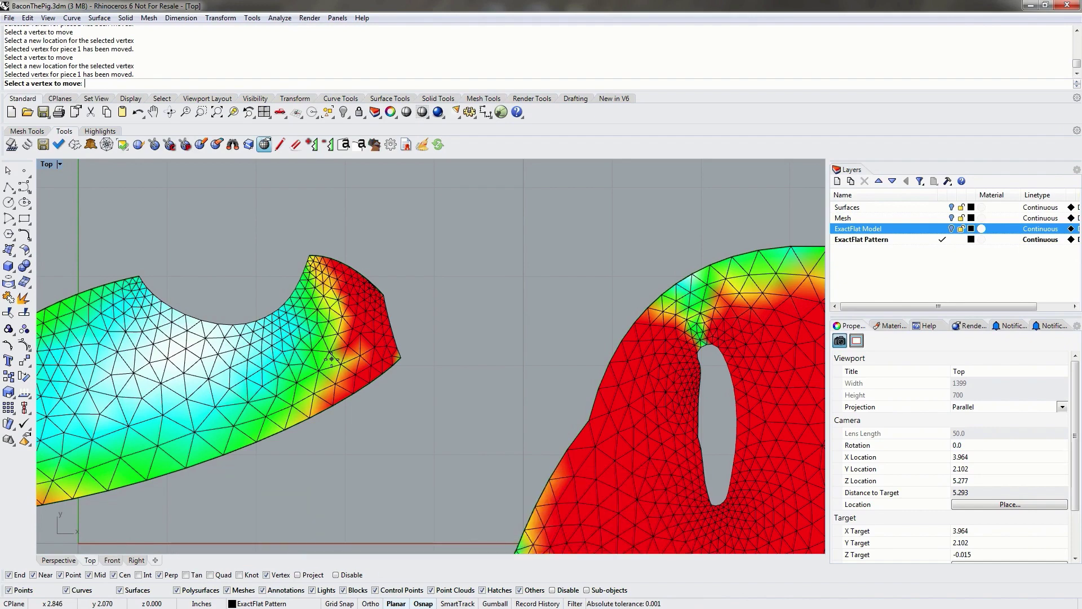
key("Escape")
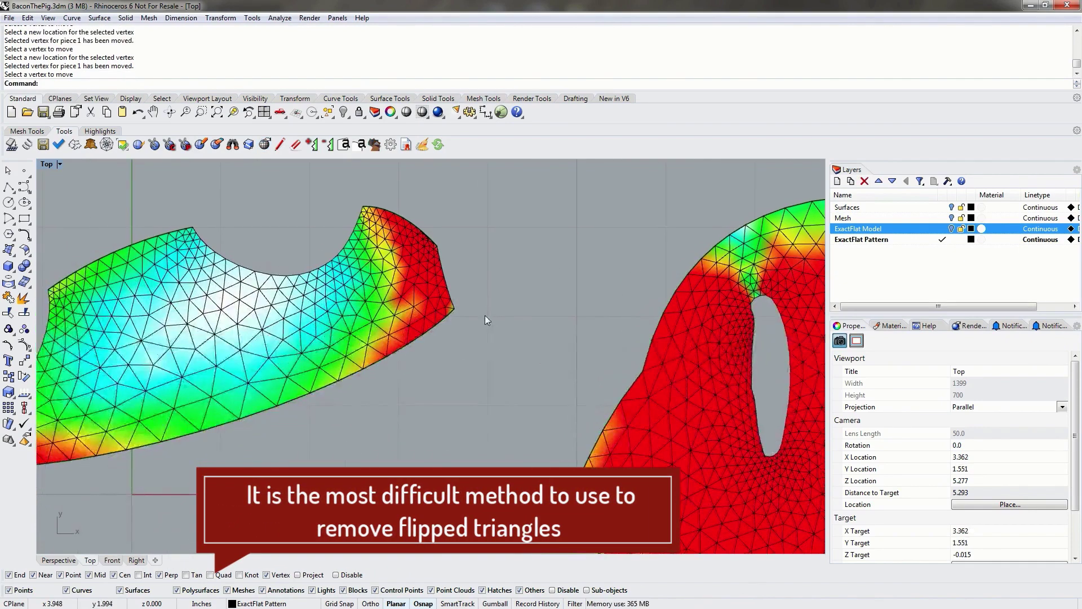
scroll(485, 316, "down", 3)
mouse_move(475, 319)
right_mouse_down()
mouse_move(400, 309)
mouse_move(475, 316)
right_mouse_up()
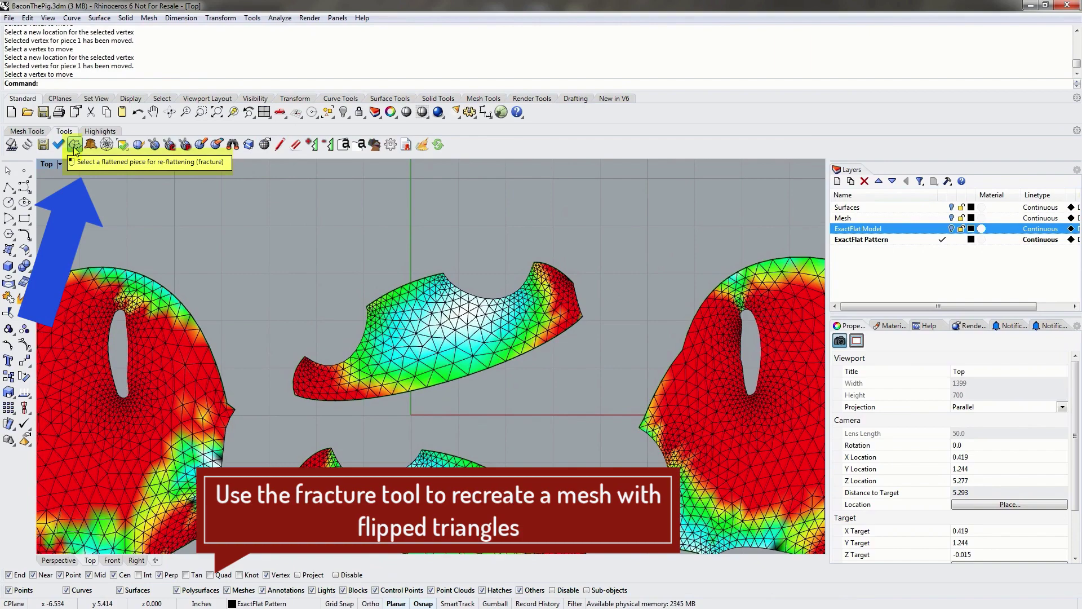
- Fracture re-flatten the upper middle piece, then the large left piece repeatedly
left_click(75, 146)
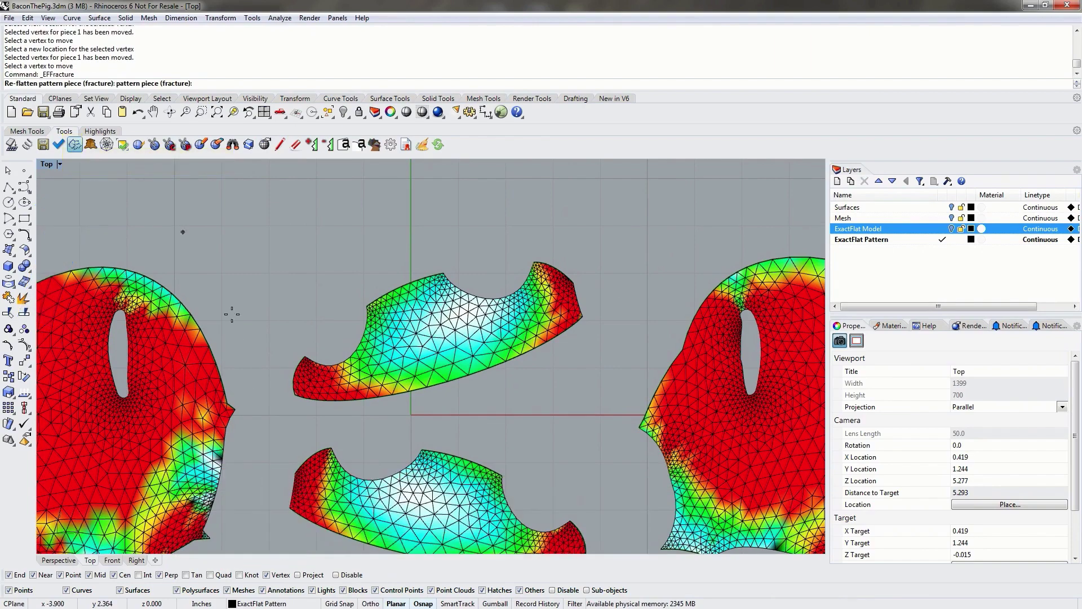
left_click(293, 401)
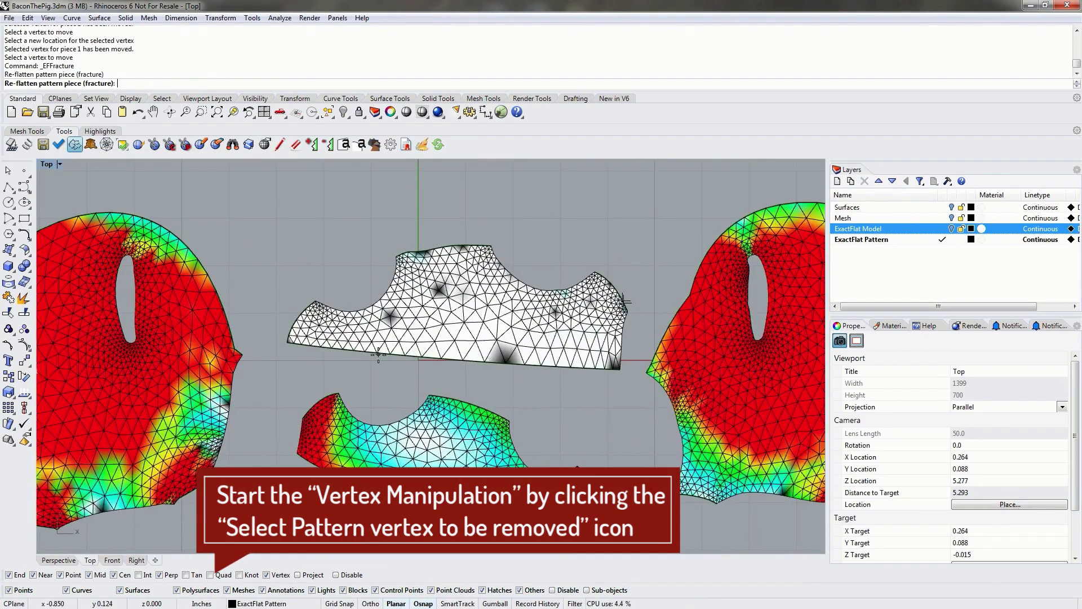
left_click(239, 379)
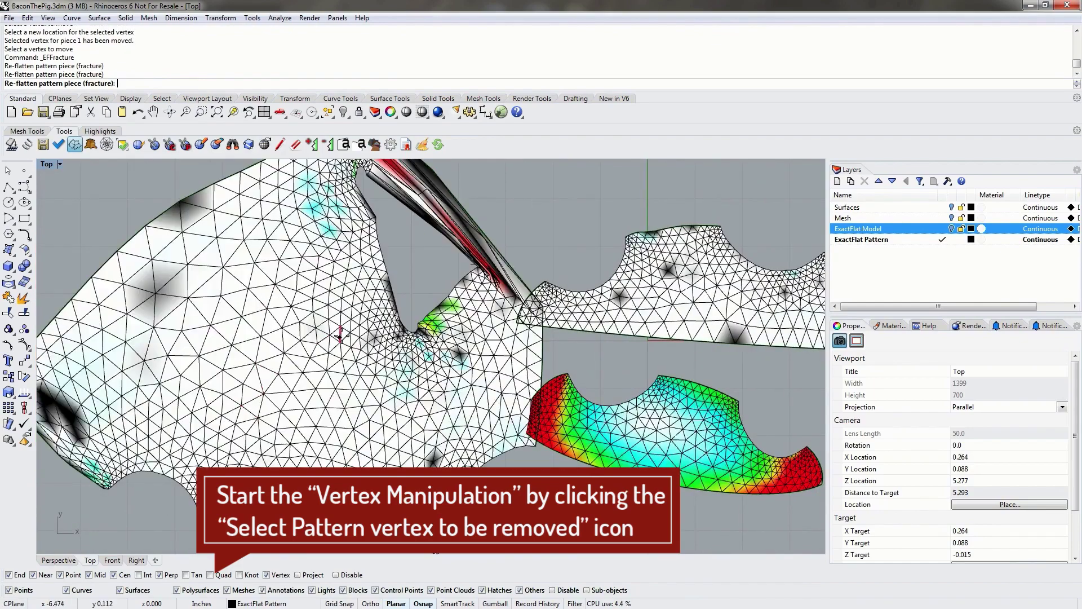
left_click(311, 379)
left_click(269, 288)
scroll(387, 383, "down", 5)
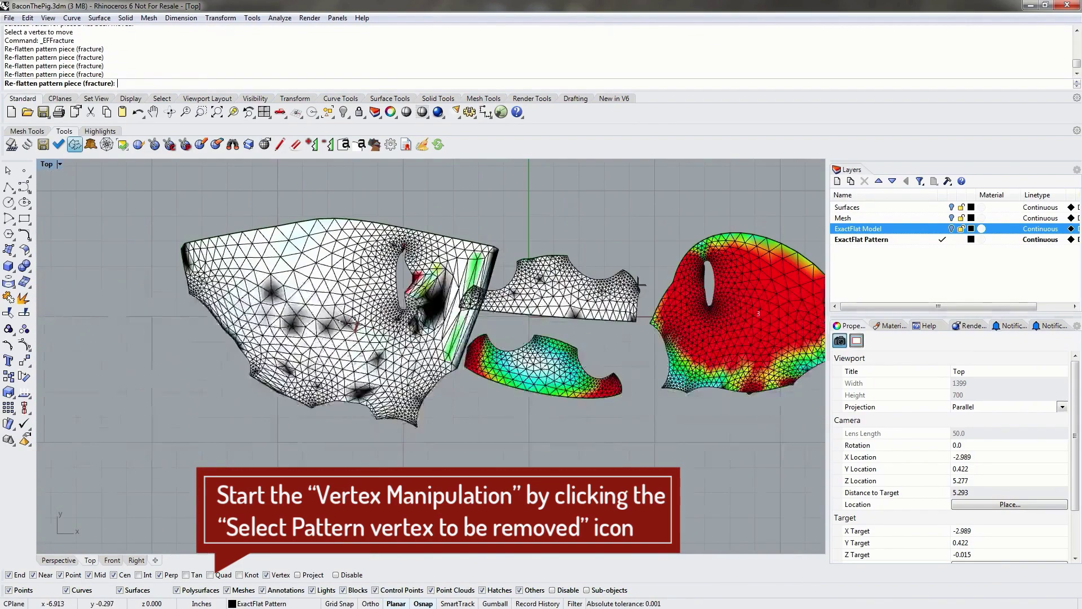
left_click(387, 384)
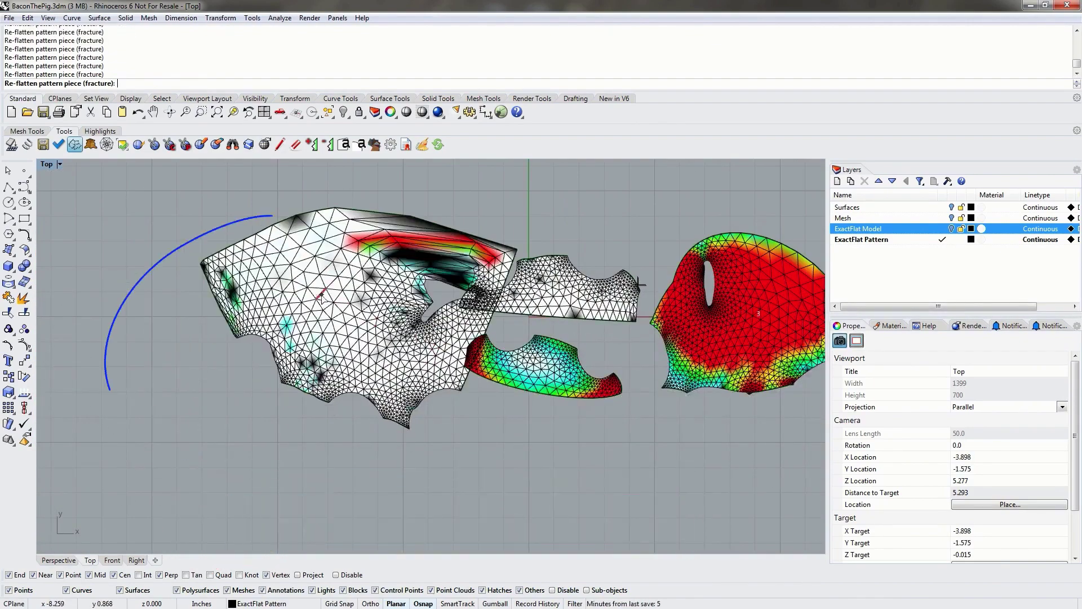
left_click(275, 290)
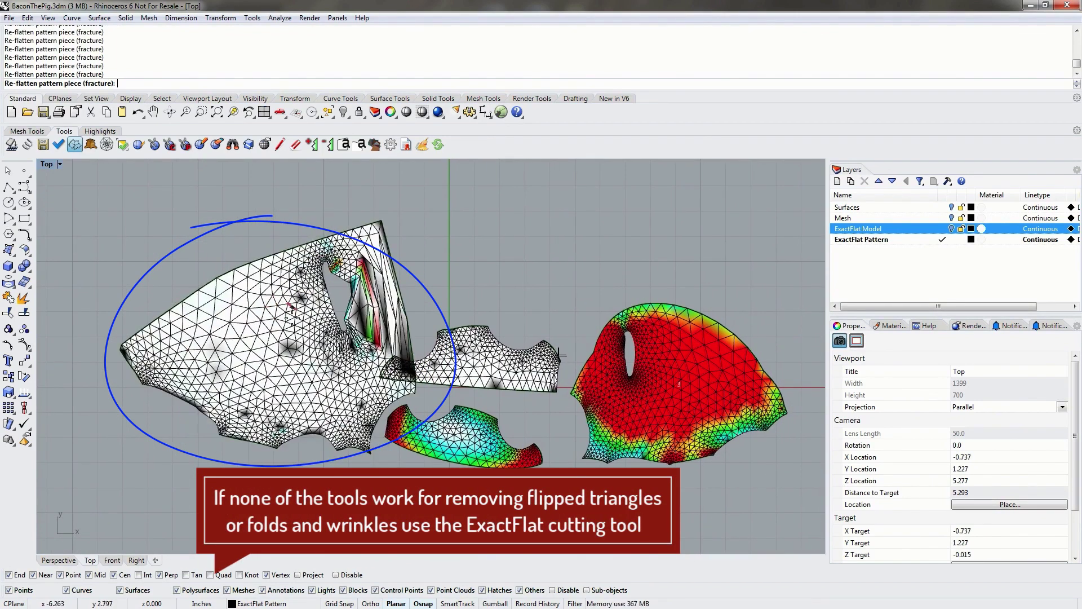
left_click(301, 357)
left_click(289, 400)
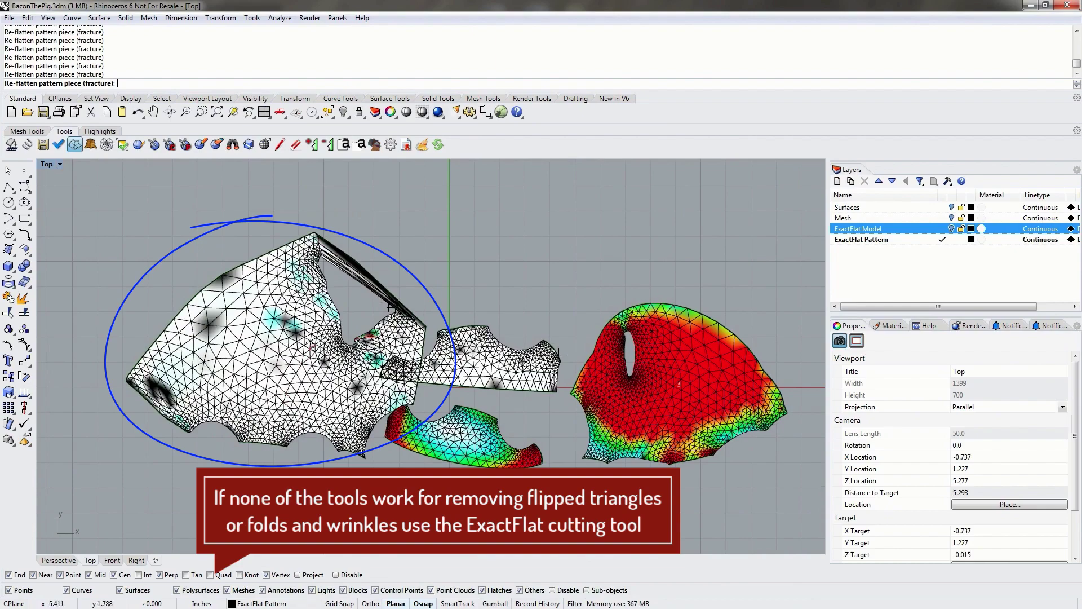
- Finish re-flattening, zoom in on the folded left piece and restart fracture
key("Return")
right_click_drag(374, 270, 297, 331)
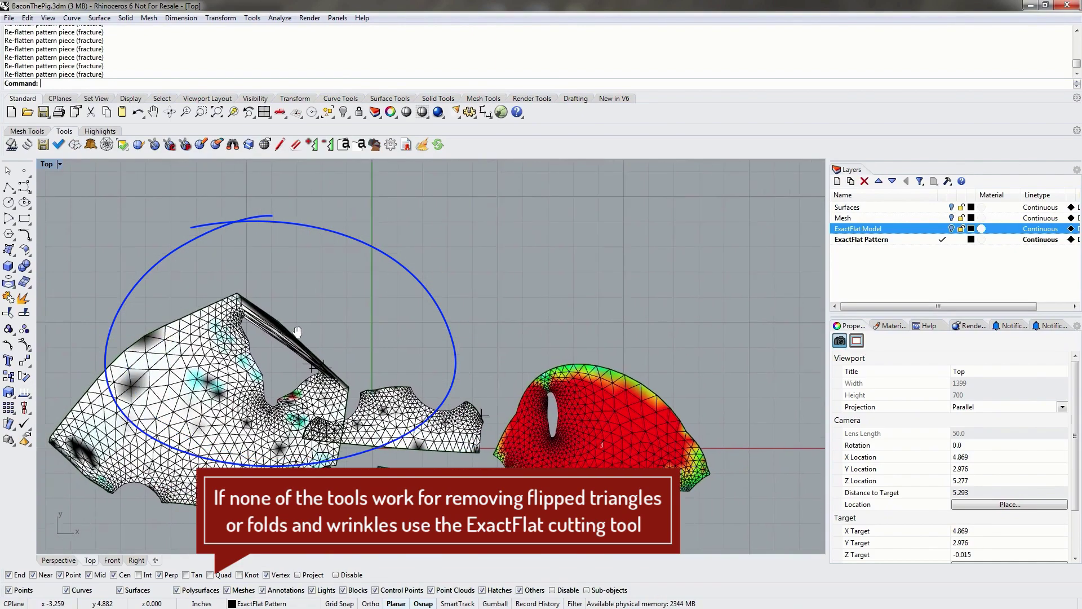
scroll(297, 332, "down", 3)
scroll(272, 289, "up", 5)
scroll(466, 370, "down", 2)
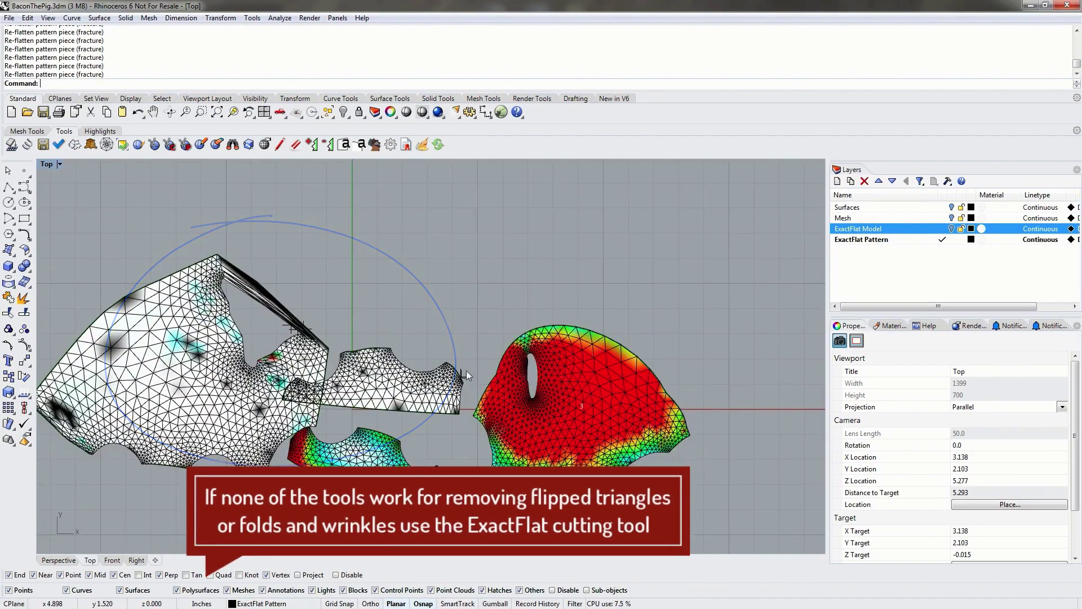
scroll(466, 371, "up", 5)
scroll(377, 363, "up", 2)
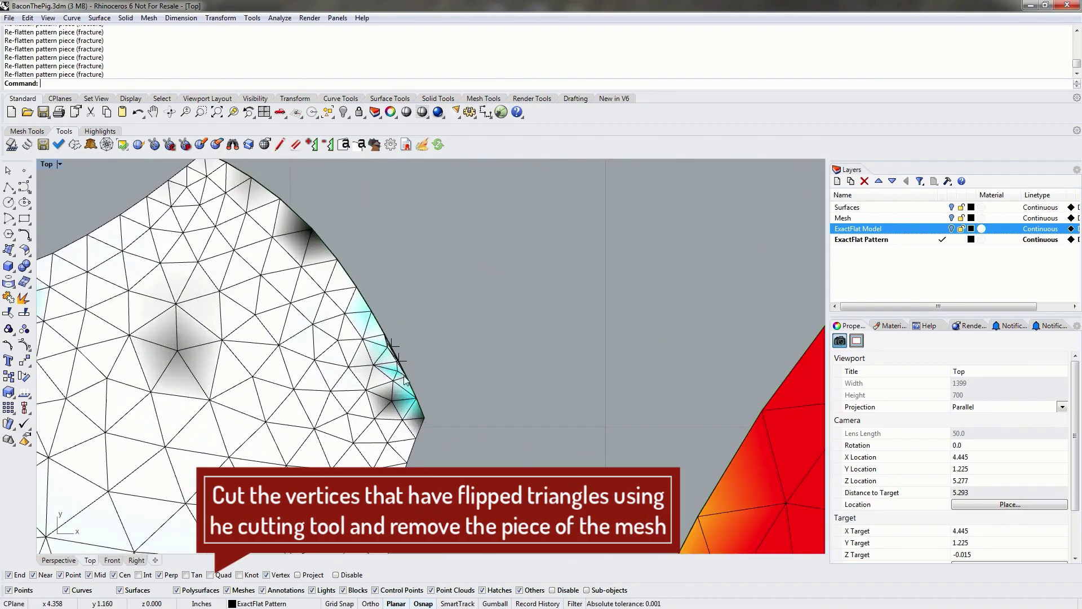
scroll(405, 378, "up", 2)
scroll(383, 273, "up", 1)
left_click_drag(349, 240, 356, 244)
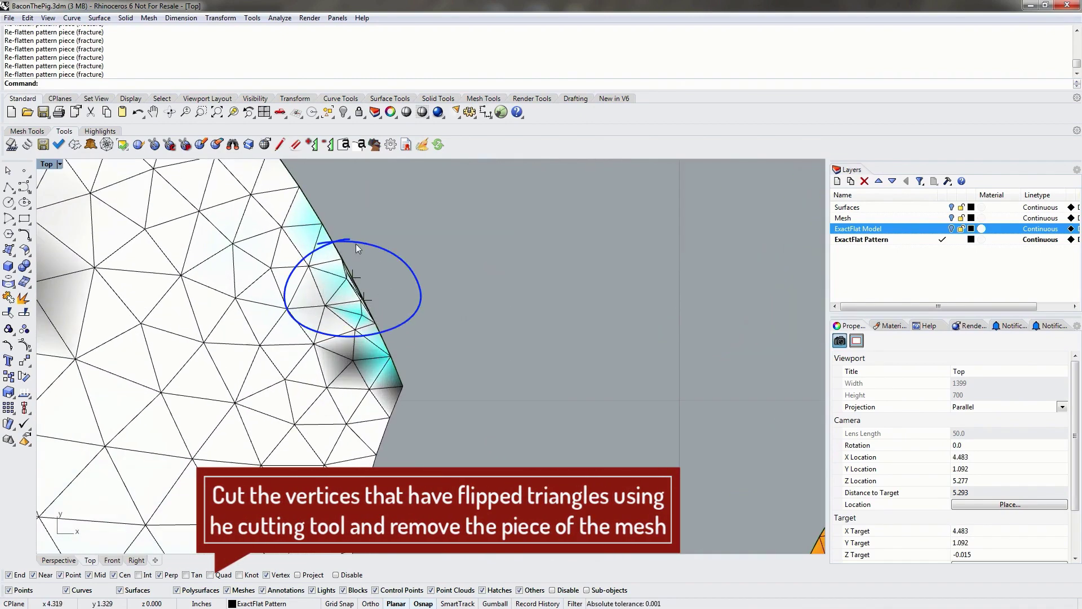
left_click(75, 145)
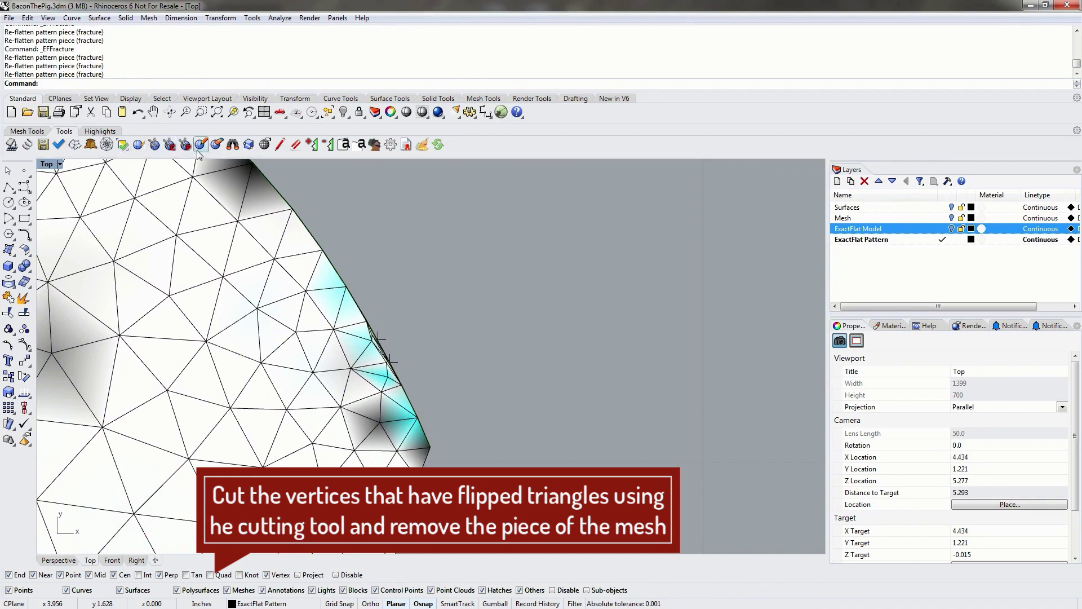
- Make two _EFCut cuts around the flipped triangles and drag the cut-off piece right
left_click(155, 145)
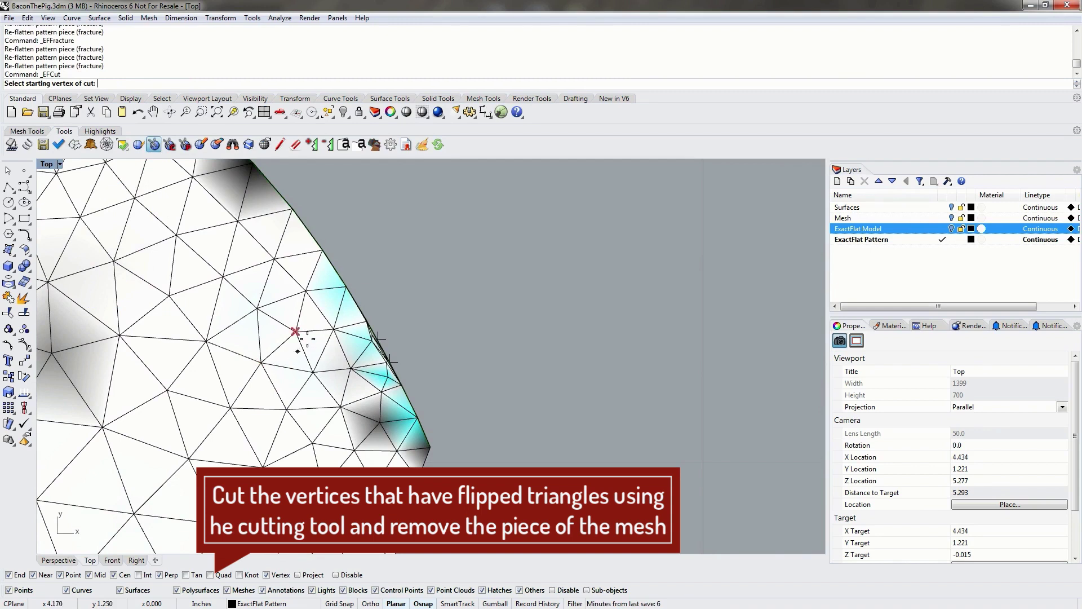
left_click(345, 287)
right_click_drag(350, 394, 345, 299)
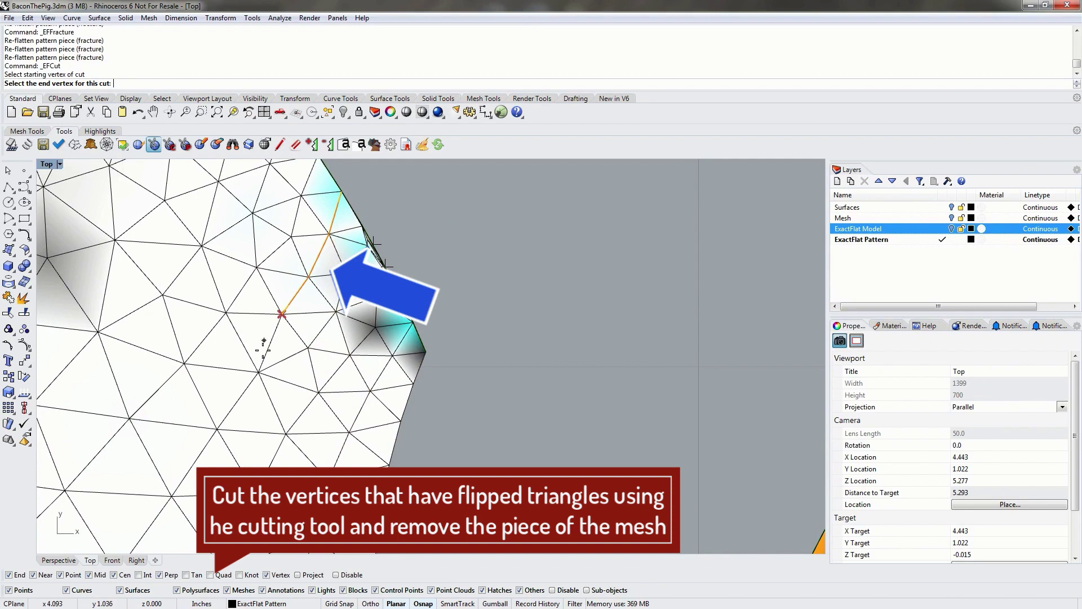
left_click(260, 372)
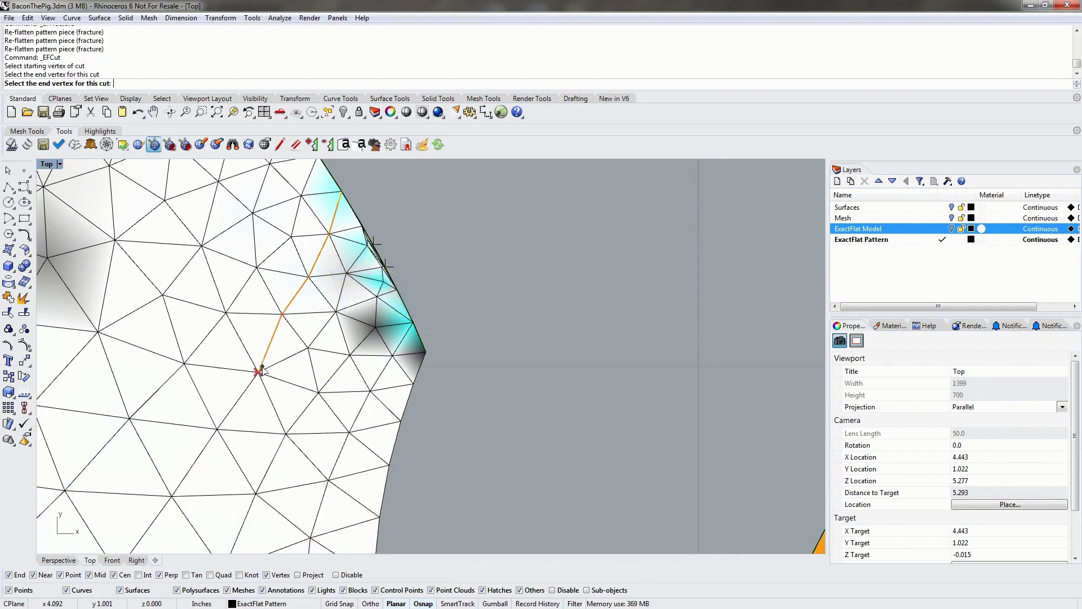
left_click(259, 372)
left_click(389, 465)
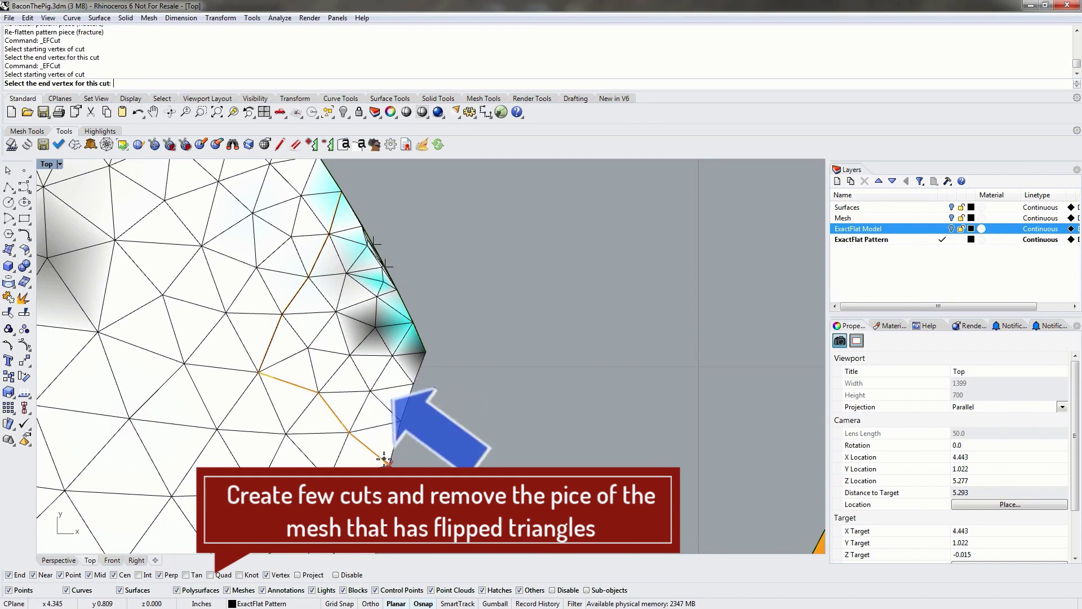
left_click_drag(369, 357, 608, 329)
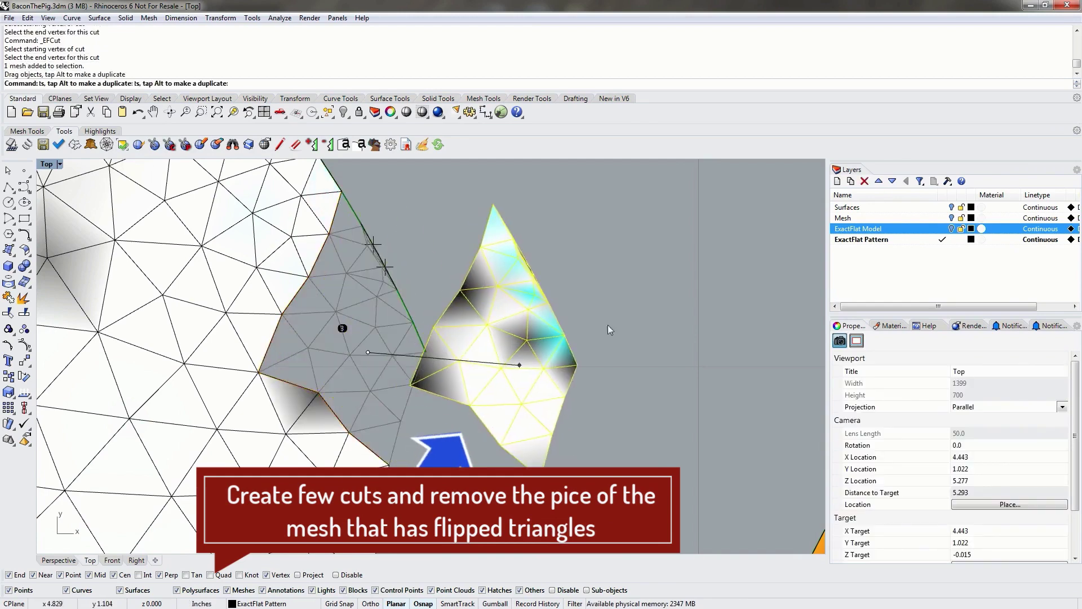
- Release the moved piece and pan to show it beside the red pattern
key("Escape")
right_click_drag(573, 211, 447, 309)
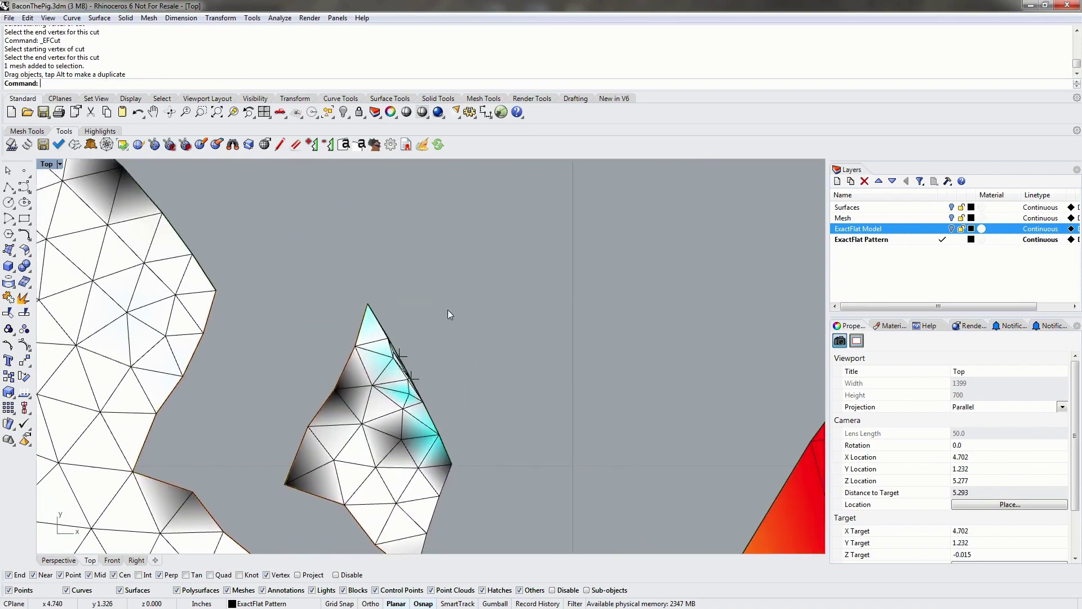
scroll(448, 314, "down", 2)
right_click_drag(389, 259, 255, 199)
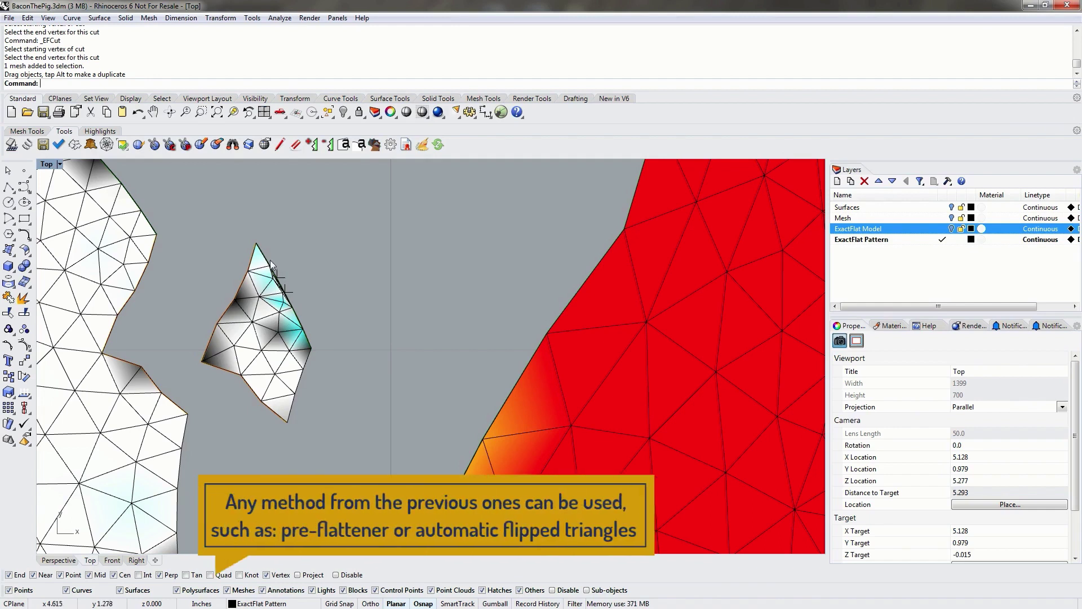
- Run _EFUnflipTriangles on the small detached piece and zoom to check it
left_click(124, 147)
left_click(264, 341)
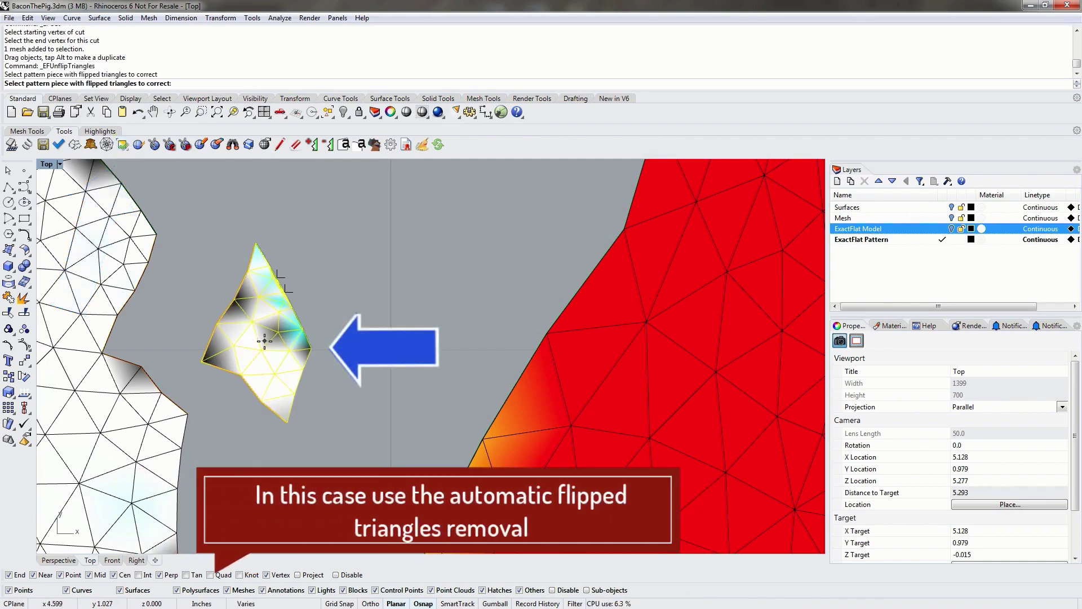
key("Return")
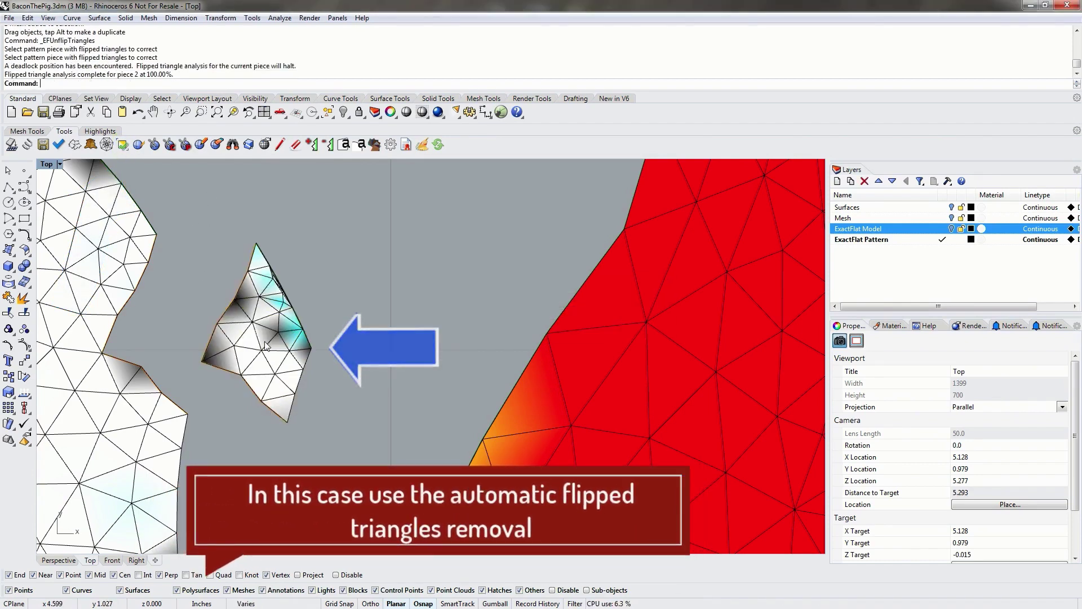
scroll(282, 276, "up", 3)
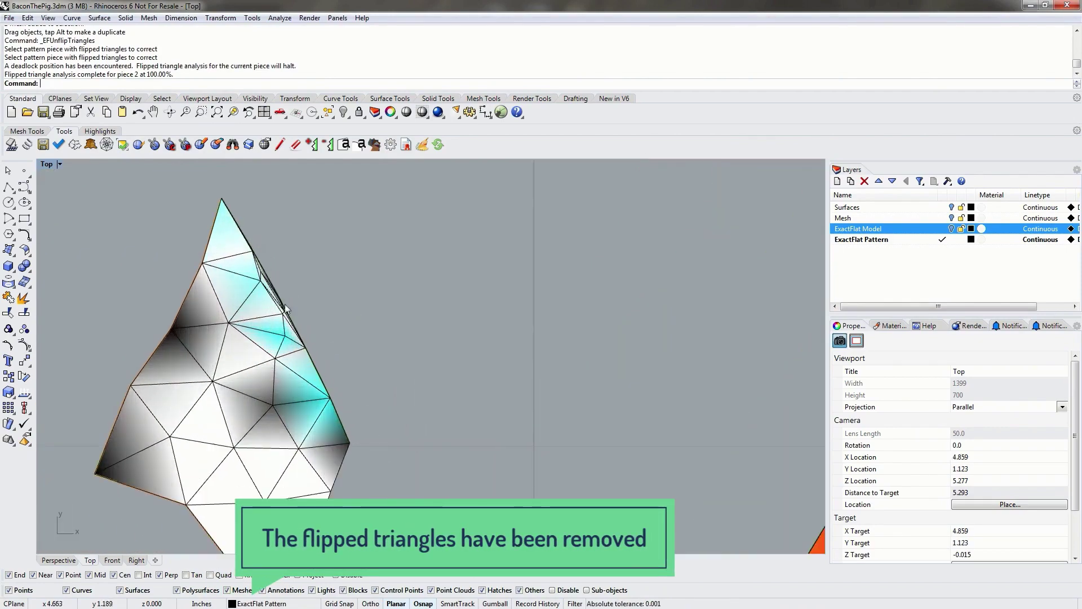
scroll(291, 305, "down", 3)
scroll(253, 287, "down", 2)
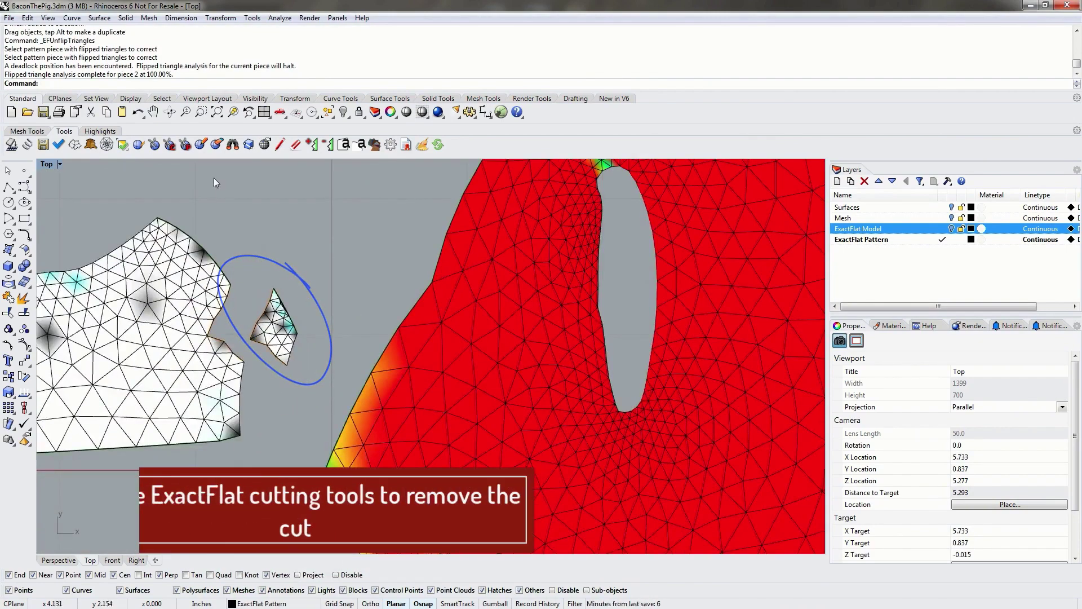
scroll(223, 271, "up", 2)
scroll(228, 276, "up", 2)
scroll(236, 284, "up", 2)
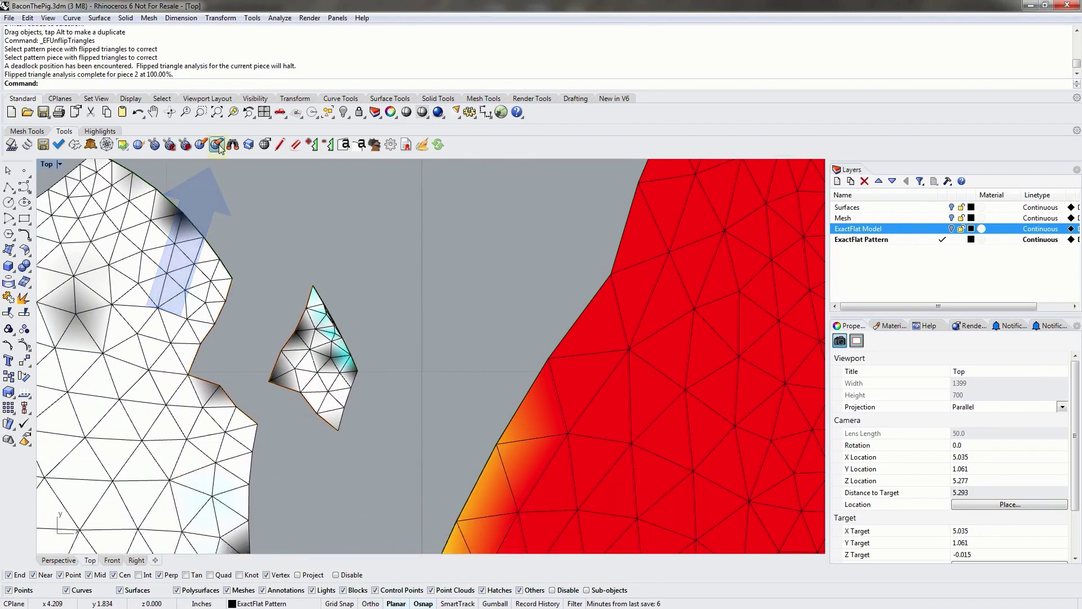
- Delete both cut lines with _EFDeleteCut so the small piece rejoins
left_click(218, 145)
left_click(229, 396)
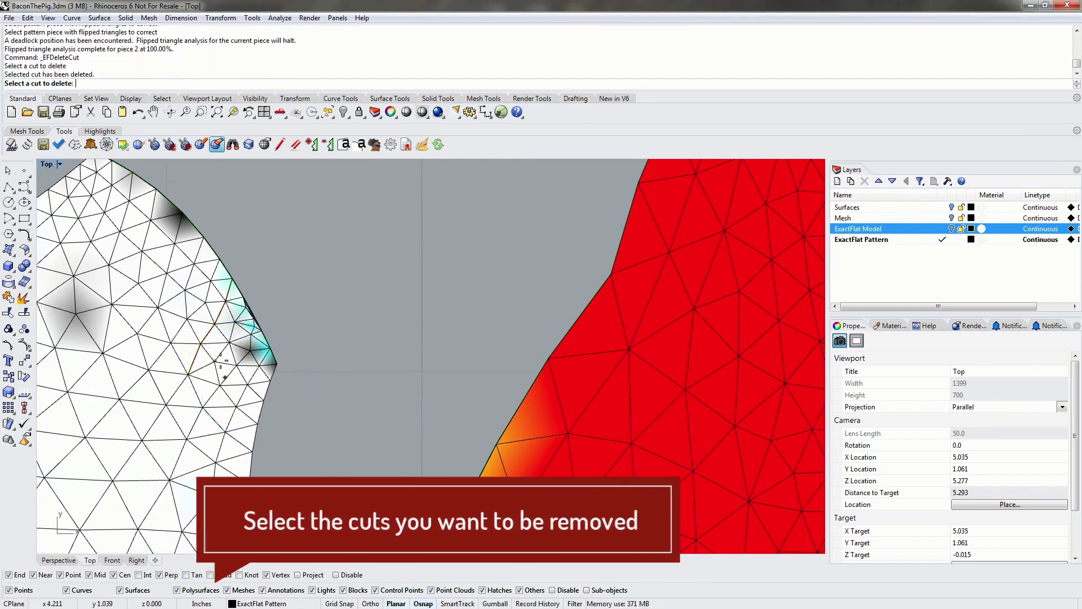
left_click(206, 334)
key("Return")
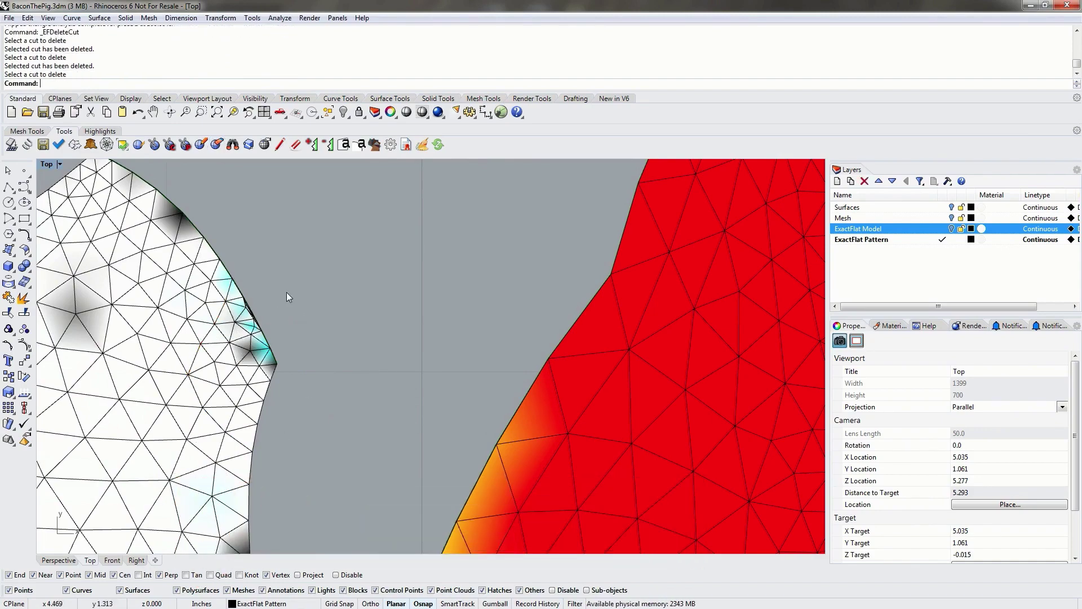
- Move the small white piece above the others and the multicoloured piece lower
scroll(288, 306, "down", 5)
scroll(288, 306, "down", 3)
scroll(399, 274, "up", 2)
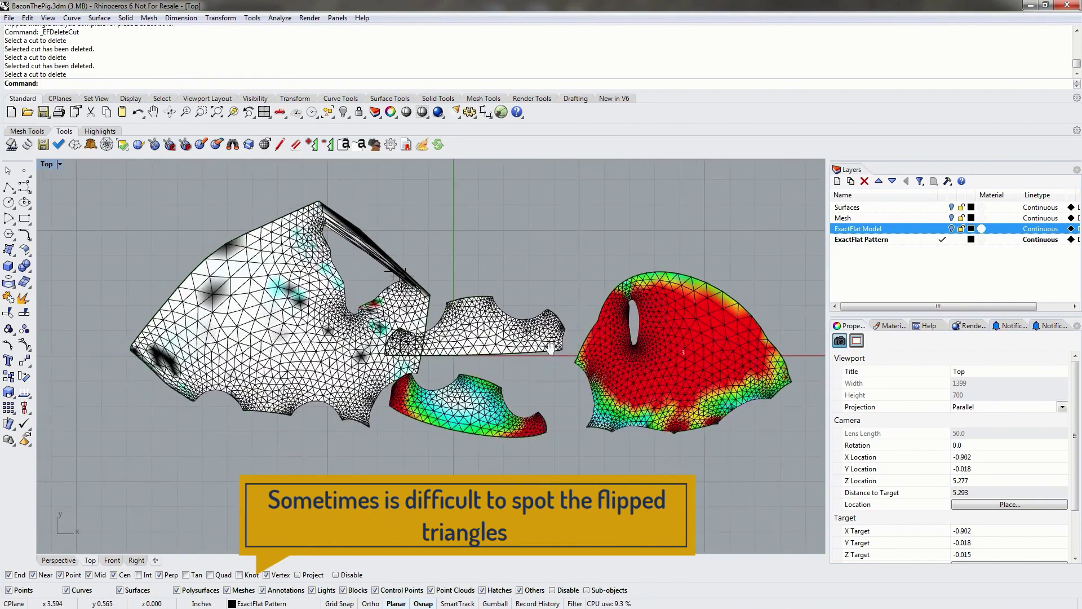
right_click_drag(399, 275, 346, 265)
left_click_drag(417, 334, 491, 226)
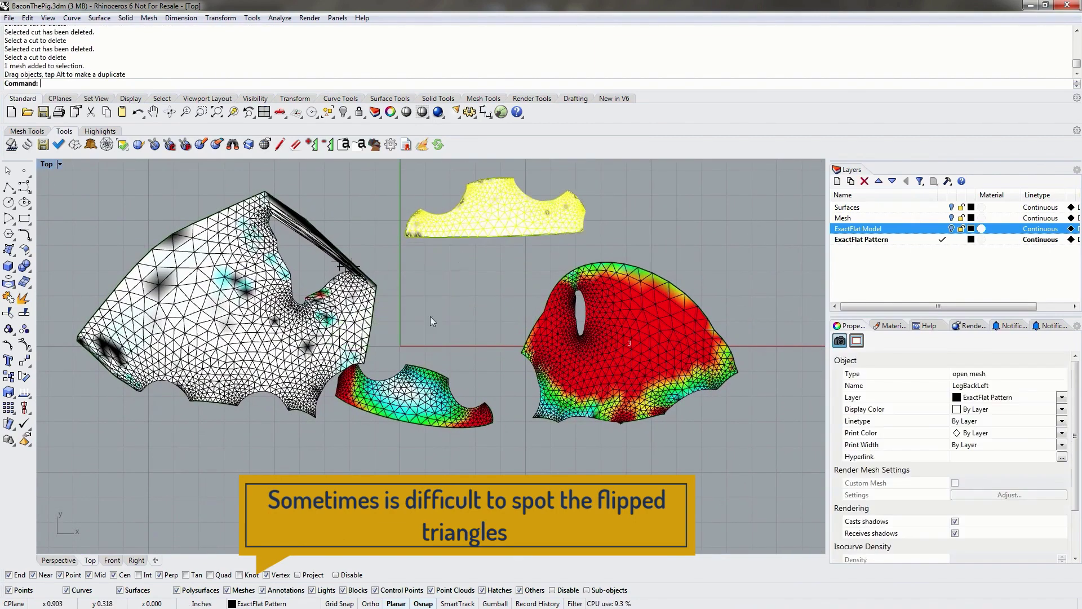
left_click_drag(411, 388, 440, 432)
left_click(439, 360)
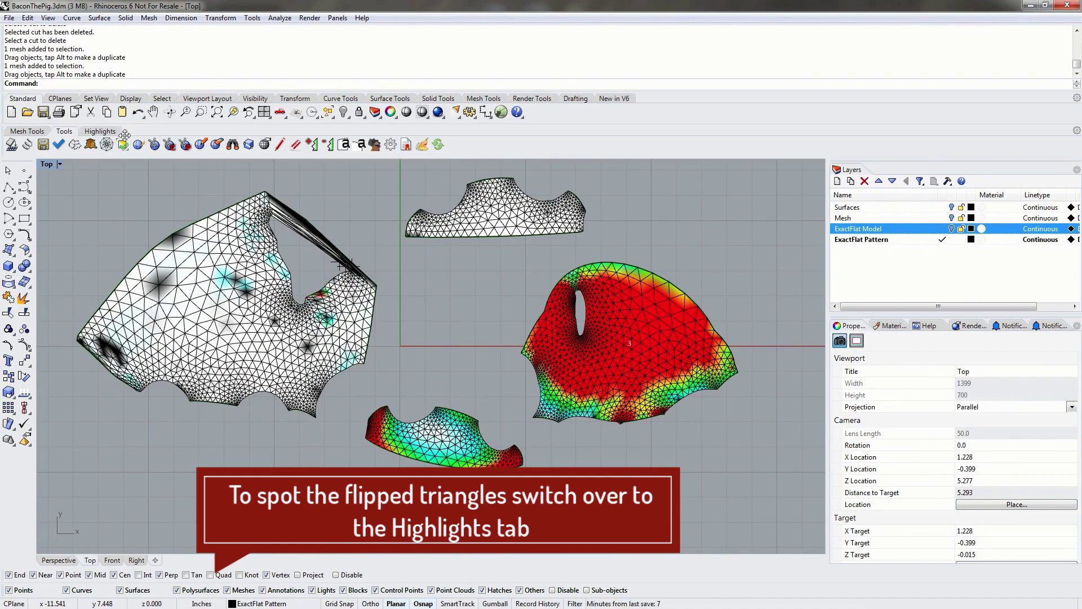
- Turn off Toggle Stress and Toggle Mesh Edges on the Highlights tab
left_click(100, 133)
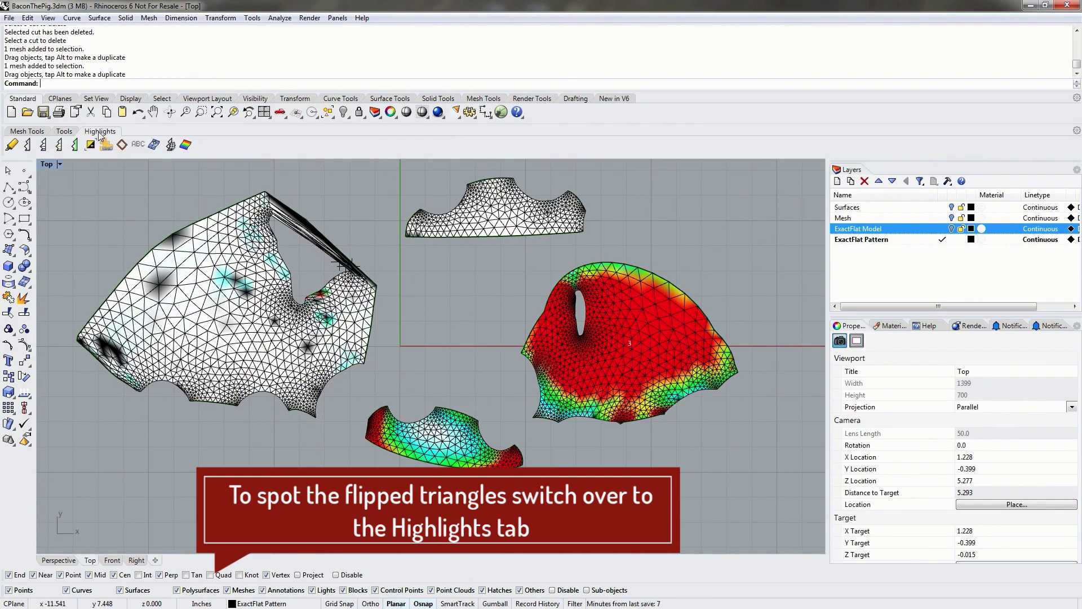
left_click(186, 145)
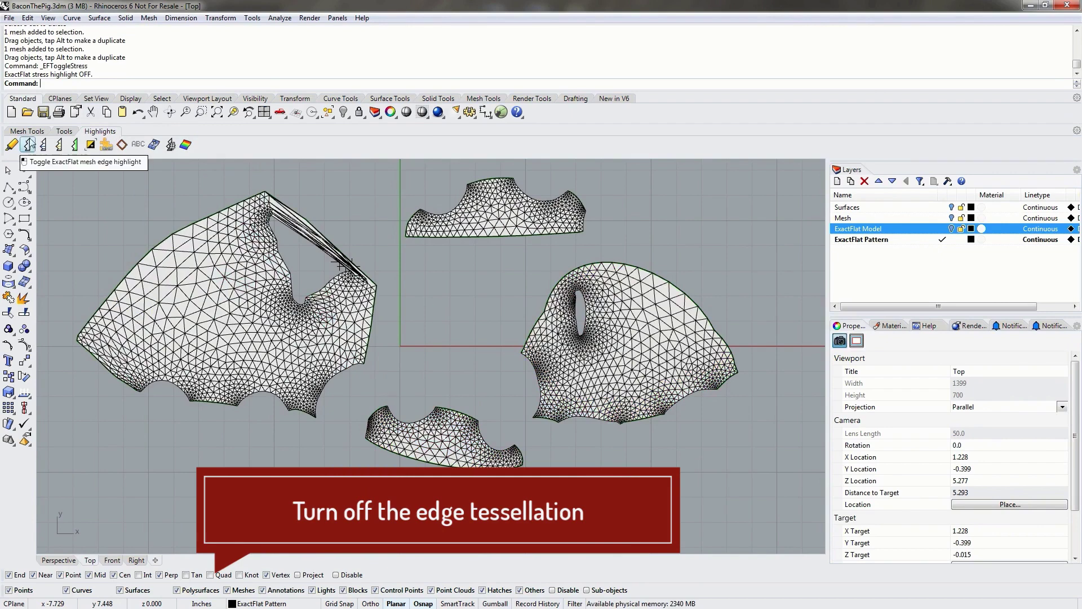
left_click(27, 145)
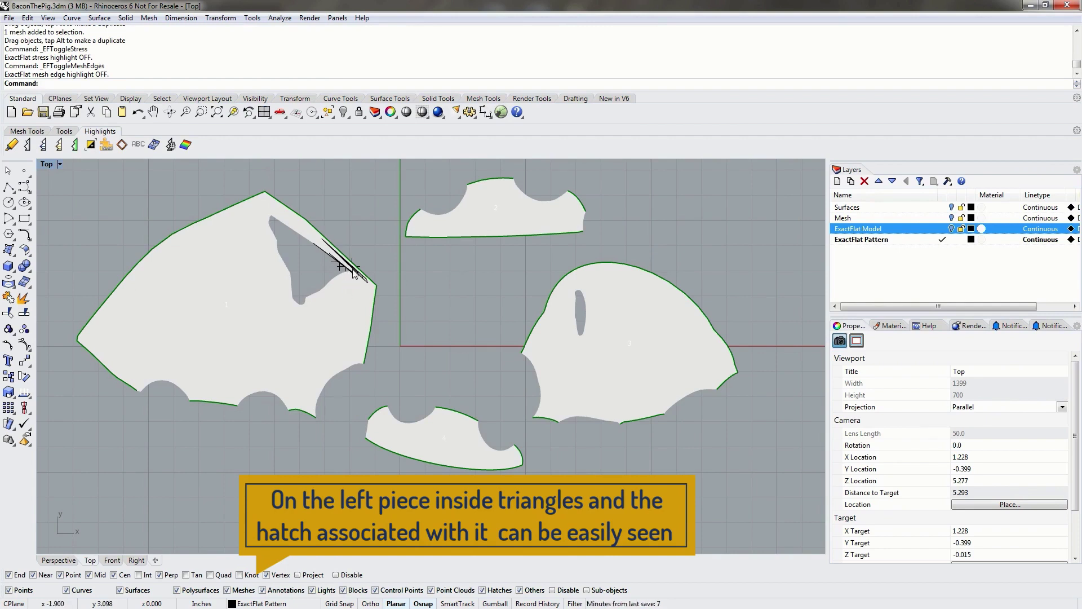
scroll(354, 271, "up", 5)
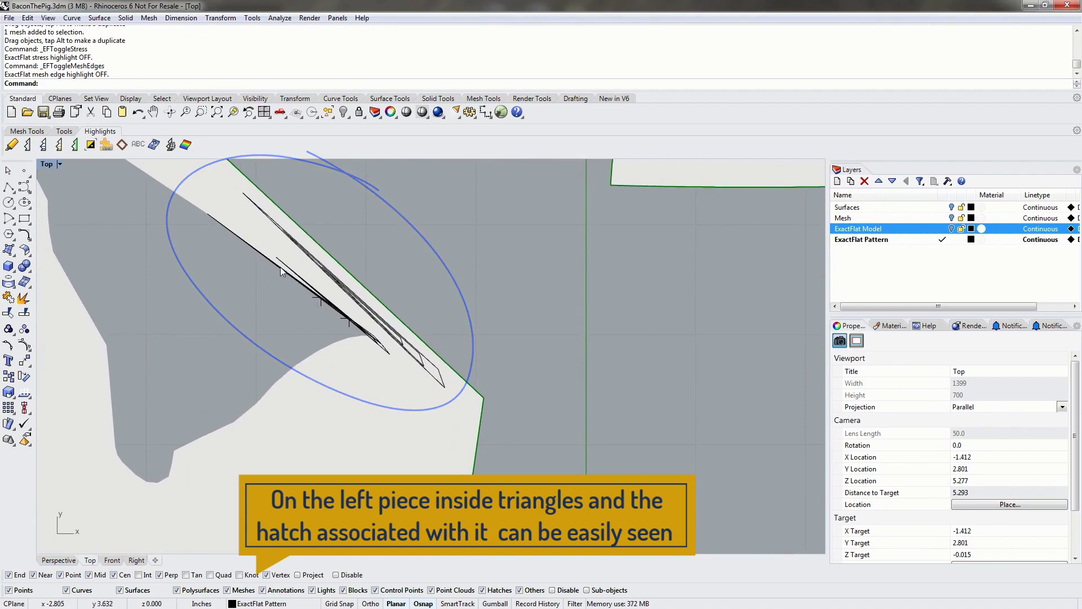
scroll(347, 329, "down", 5)
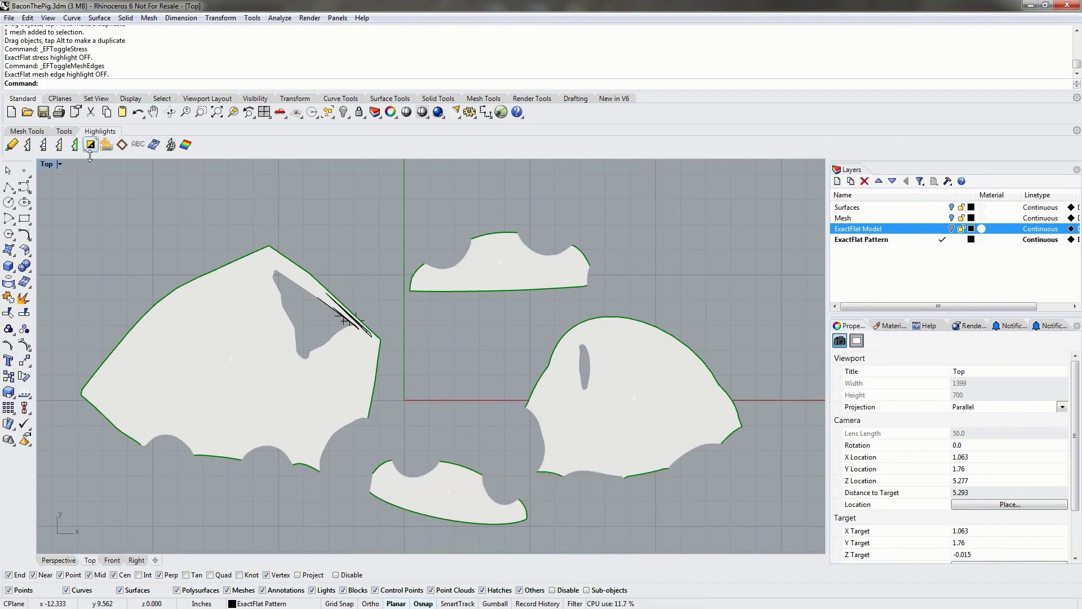
- Re-flatten the left piece with the Tools tab's _EFFracture command
left_click(64, 131)
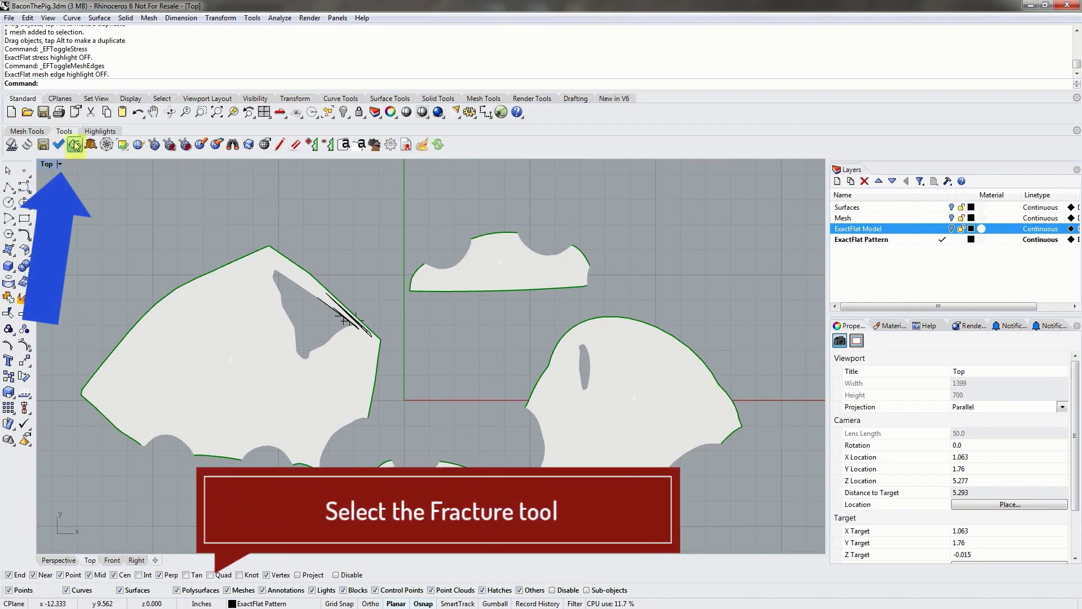
left_click(75, 145)
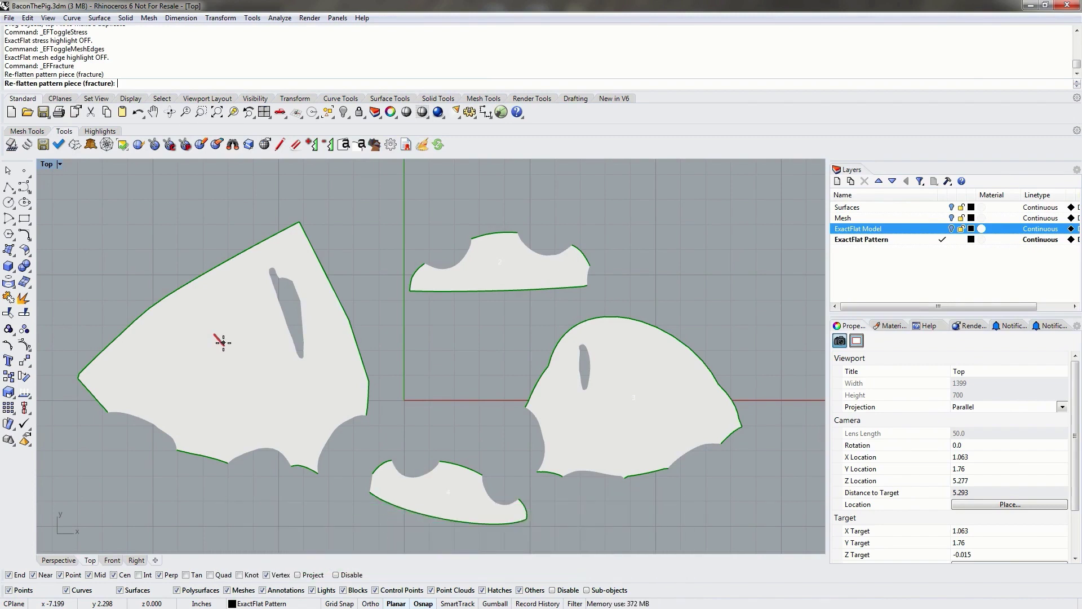
- Toggle Mesh Edges back on, then Toggle Stress, from the Highlights tab
left_click(97, 131)
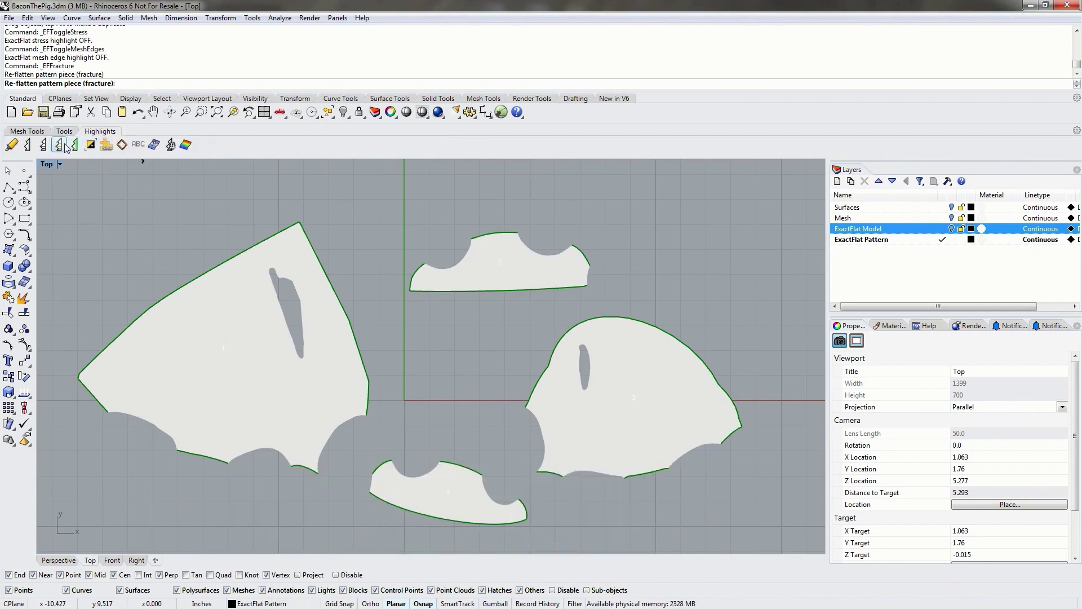
left_click(28, 145)
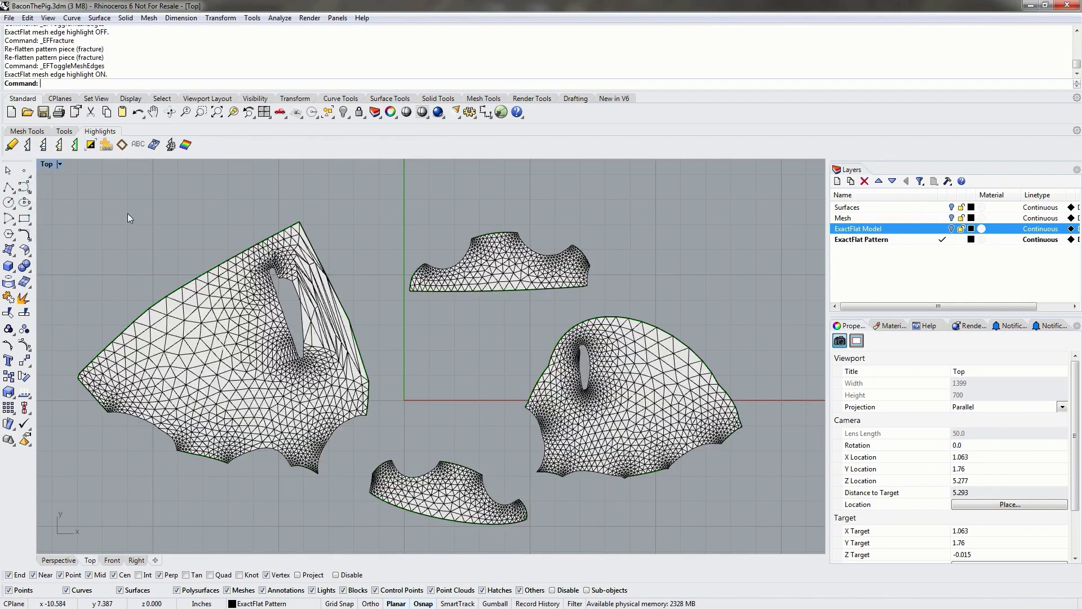
left_click(186, 145)
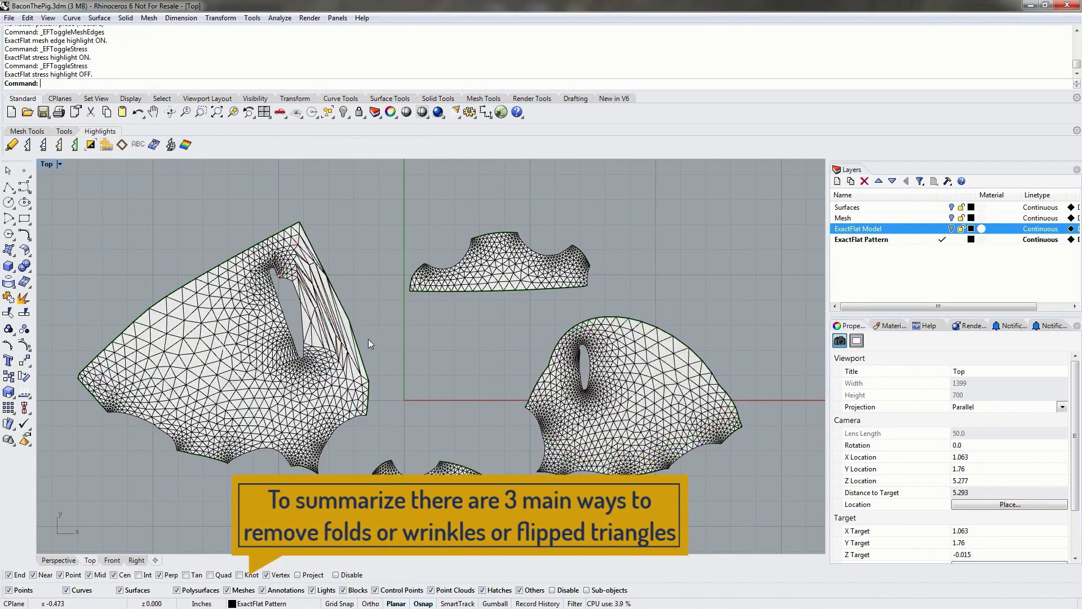
mouse_move(583, 282)
right_mouse_down()
mouse_move(606, 285)
mouse_move(584, 276)
right_mouse_up()
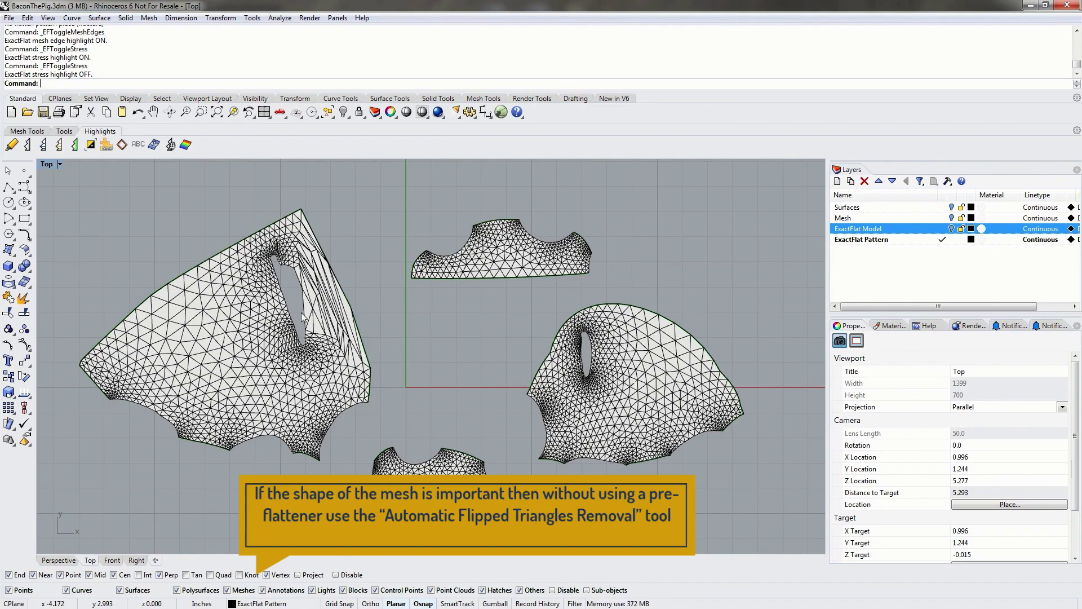
left_click(64, 131)
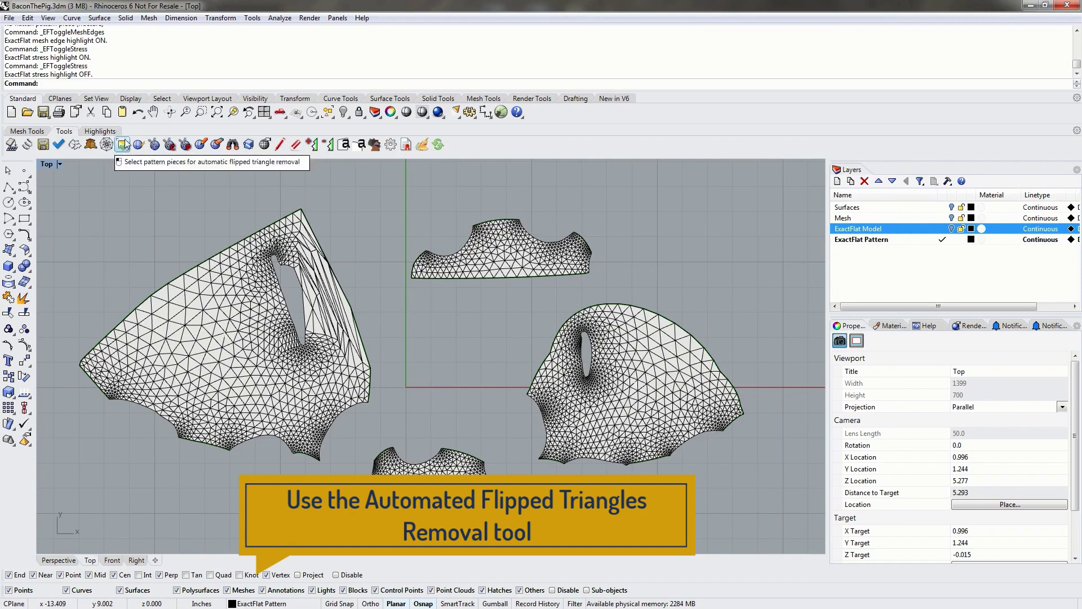